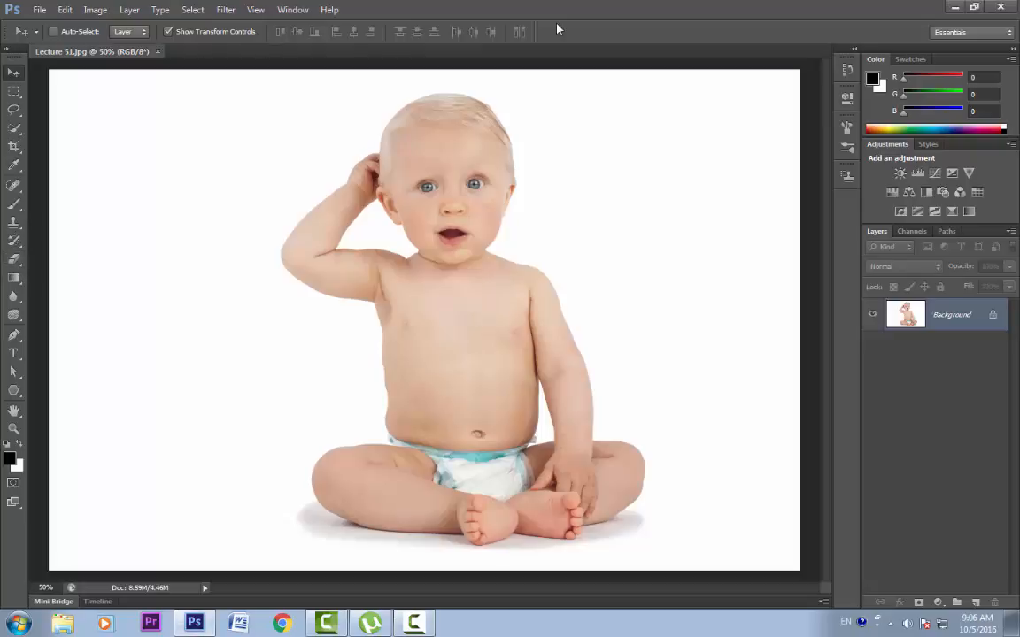
Step: Activate the Eraser tool and review its tool presets, brush picker and brush settings
key("e")
left_click(37, 32)
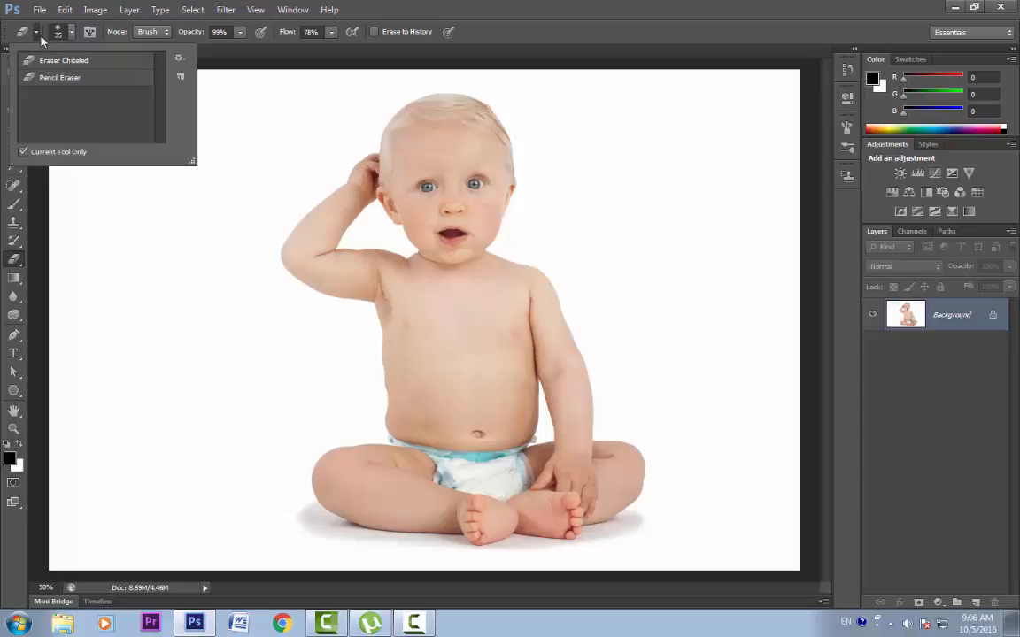
left_click(35, 31)
left_click(70, 33)
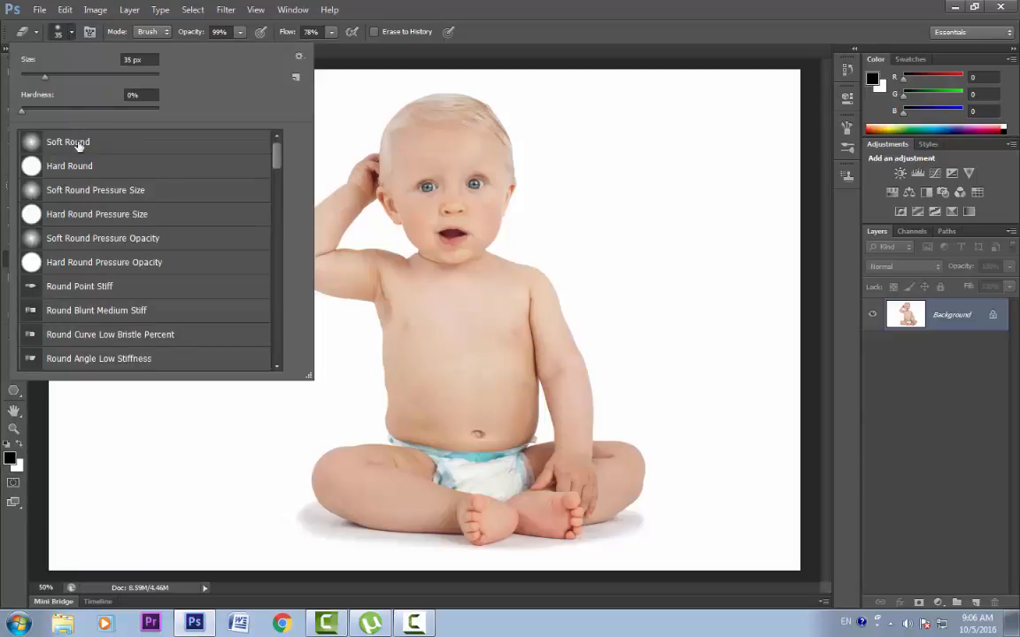
left_click(89, 33)
left_click(88, 32)
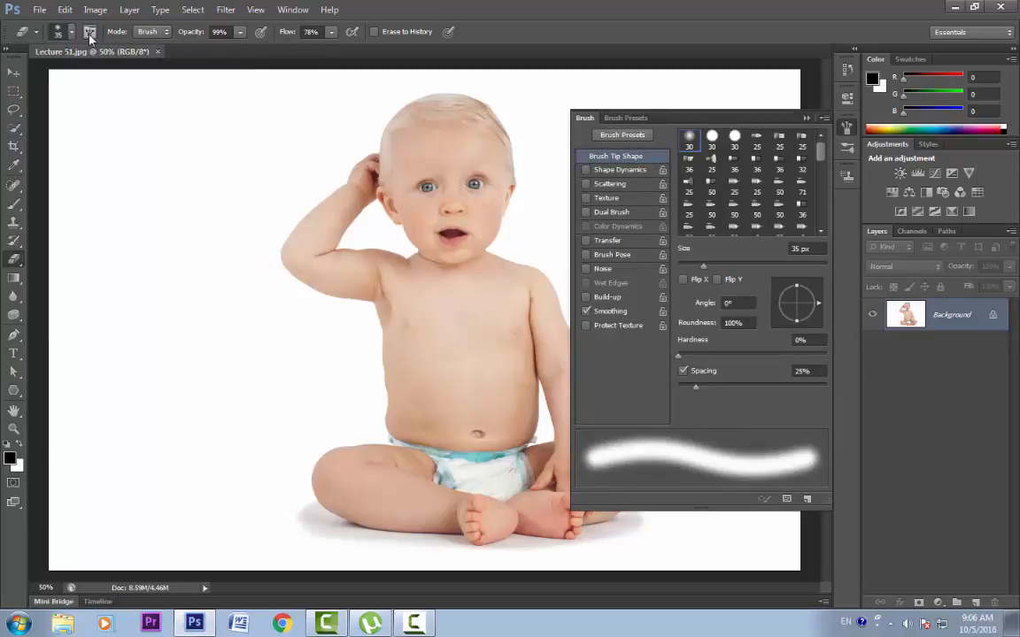
left_click(89, 32)
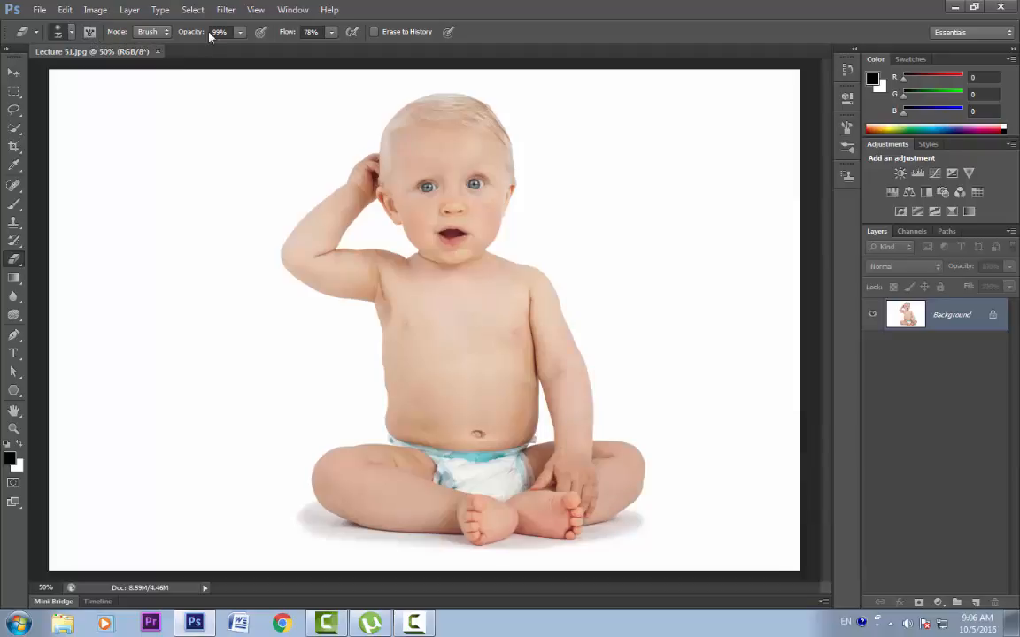
Step: Set the eraser's opacity and flow to 100% and swap the colours to make the background colour black
left_click_drag(198, 35, 215, 37)
left_click_drag(291, 38, 330, 36)
left_click(18, 444)
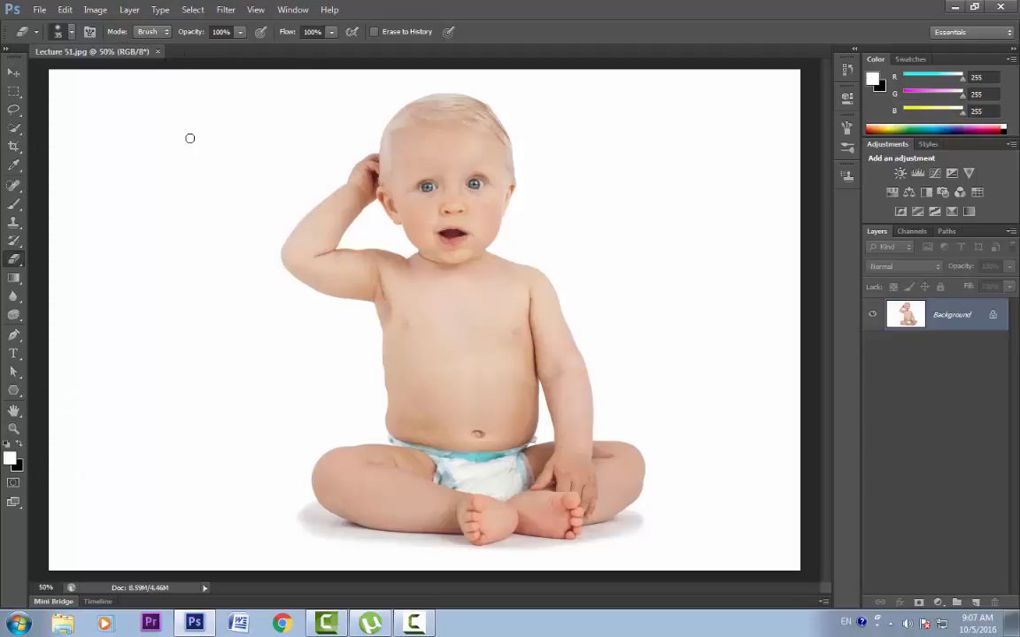
Step: Try an erasing stroke on the Background layer's white area beside the baby, and undo it
left_click_drag(217, 108, 140, 253)
mouse_move(173, 168)
left_mouse_down()
mouse_move(182, 124)
mouse_move(221, 113)
left_mouse_up()
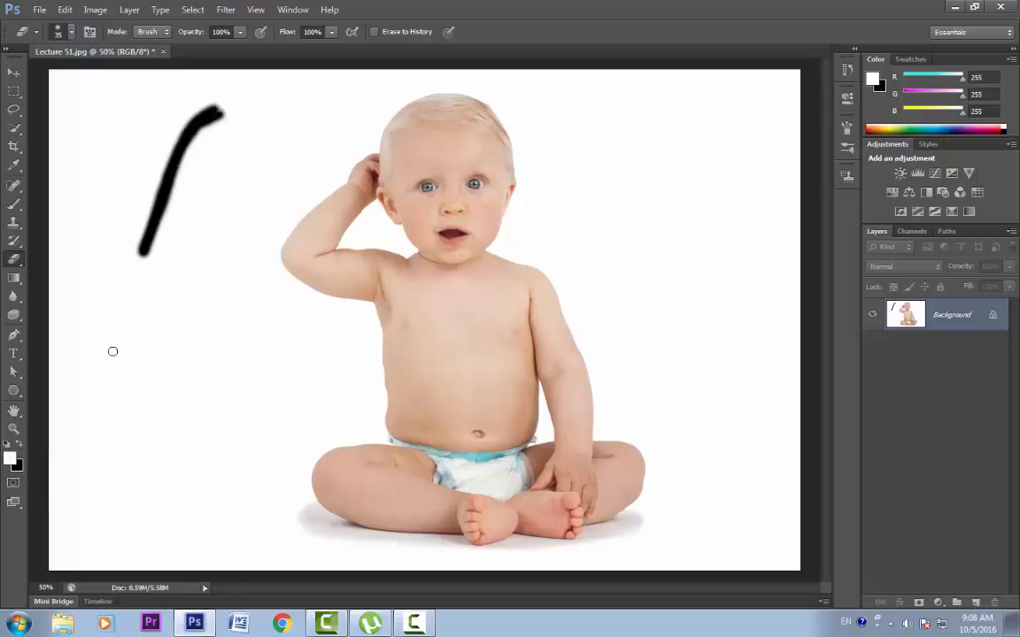
key("ctrl+z")
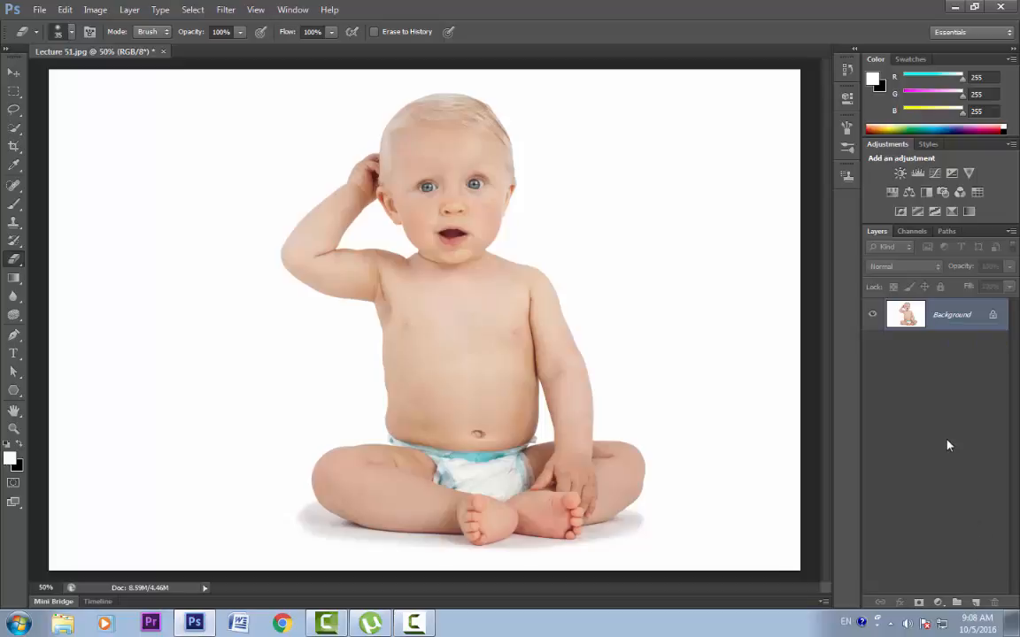
Step: Duplicate the Background layer twice, and hide Layer 1 and Background to leave only Layer 1 copy showing
key("ctrl+j")
key("ctrl+j")
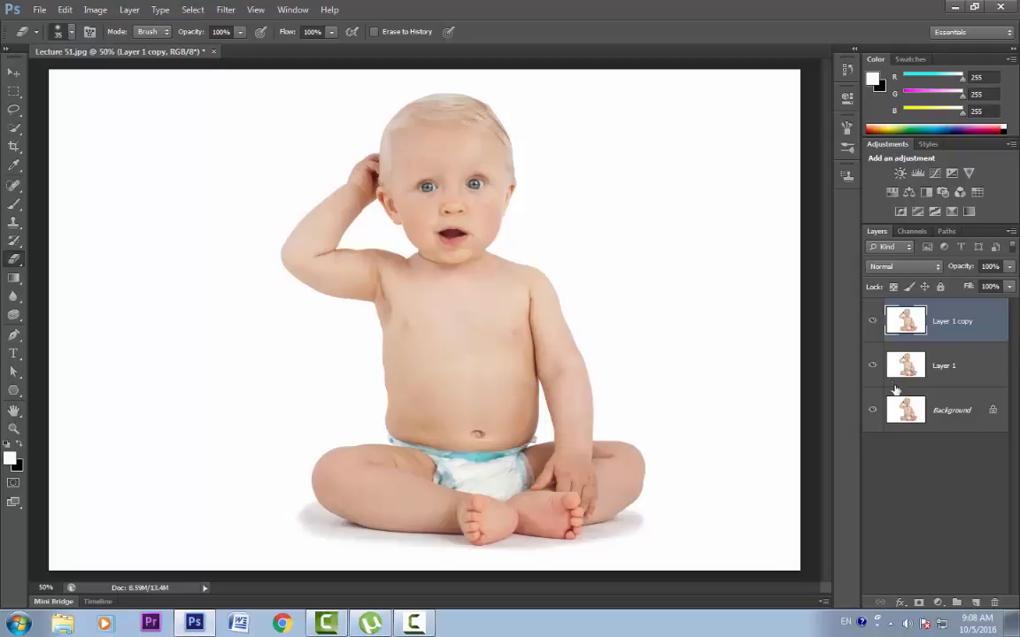
left_click(873, 364)
left_click(872, 410)
Step: Enlarge the eraser brush to 175 px
key("bracketright")
key("bracketright")
key("bracketright")
key("bracketright")
key("bracketright")
key("bracketright")
key("bracketright")
key("bracketright")
key("bracketright")
key("bracketright")
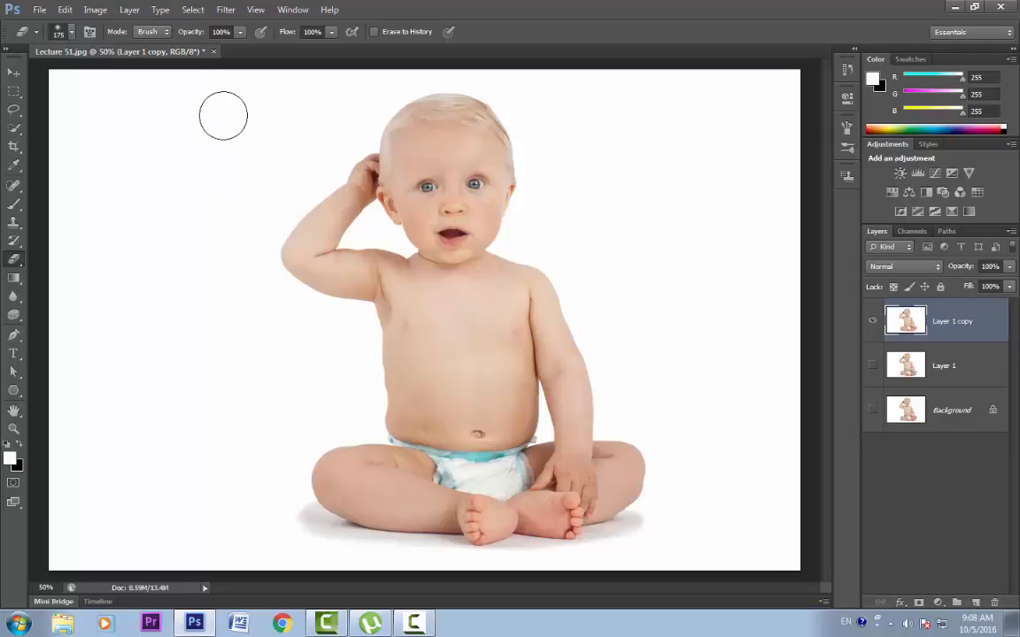
Step: Try erasing on Layer 1 copy with transparent pixels unlocked and locked, undoing each stroke and removing the lock
mouse_move(223, 115)
left_mouse_down()
mouse_move(102, 307)
mouse_move(131, 261)
mouse_move(207, 203)
mouse_move(266, 125)
mouse_move(231, 221)
mouse_move(104, 335)
mouse_move(148, 292)
mouse_move(194, 271)
left_mouse_up()
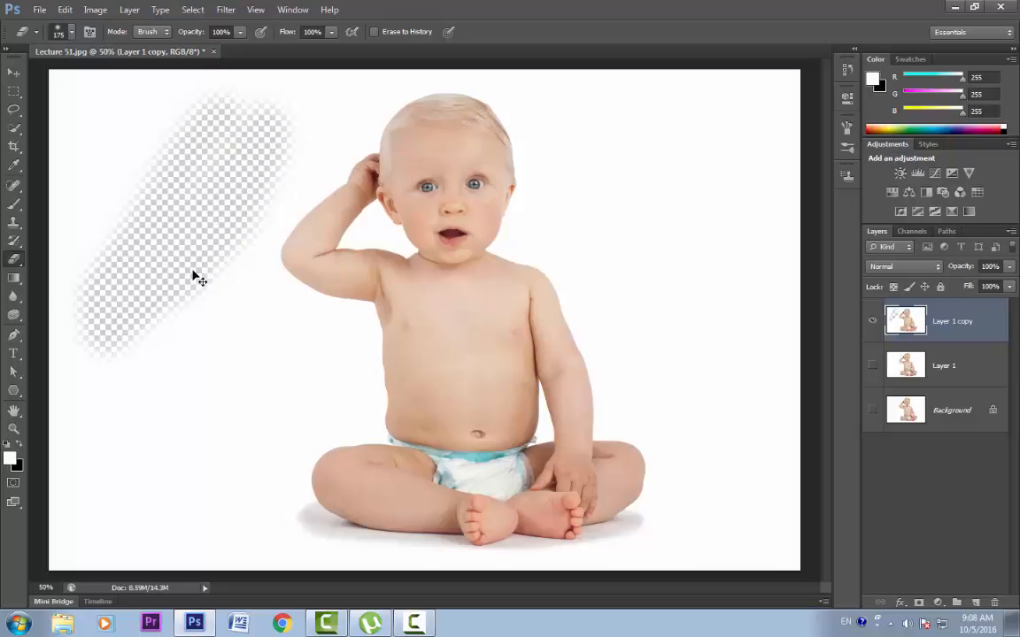
key("ctrl+z")
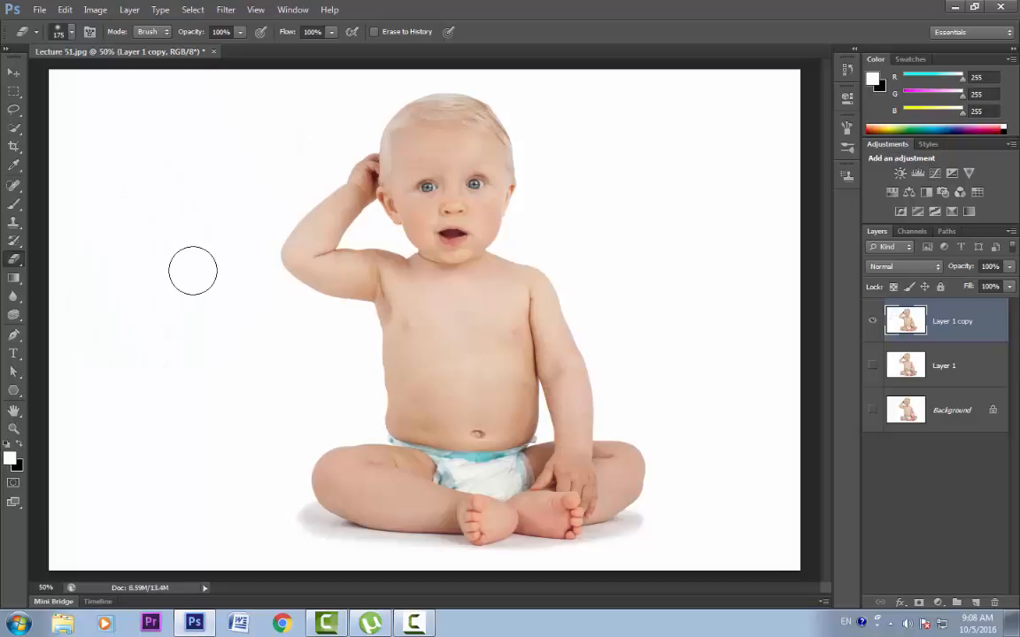
left_click(893, 286)
mouse_move(200, 162)
left_mouse_down()
mouse_move(125, 308)
mouse_move(116, 357)
mouse_move(211, 173)
left_mouse_up()
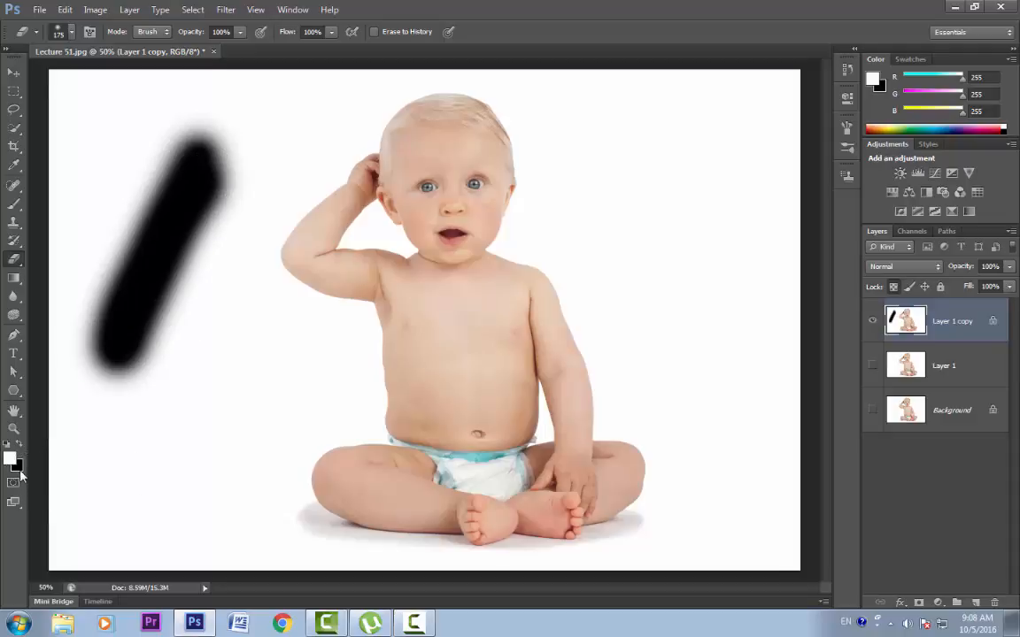
key("ctrl+z")
left_click(893, 286)
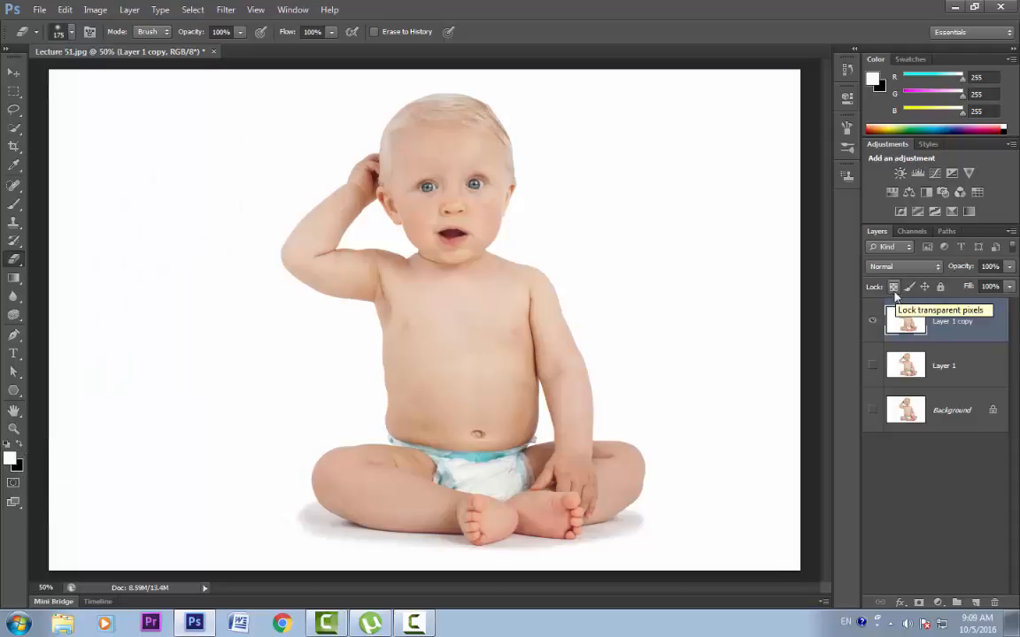
Step: Switch the eraser to Pencil mode, try a stroke beside the baby, and undo it
left_click(153, 31)
left_click(146, 54)
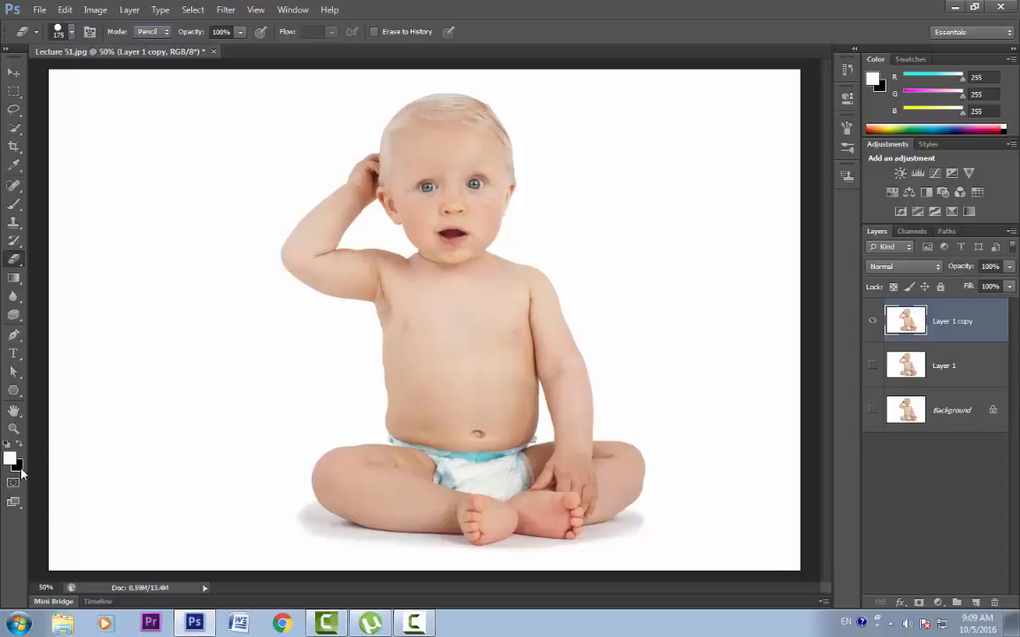
key("Up")
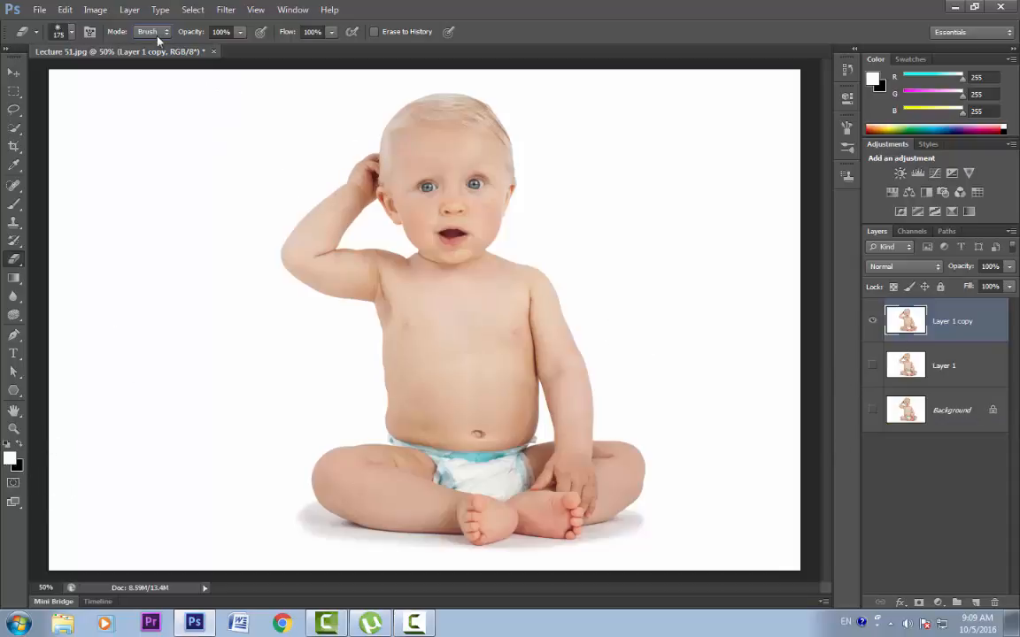
left_click(165, 34)
left_click(141, 57)
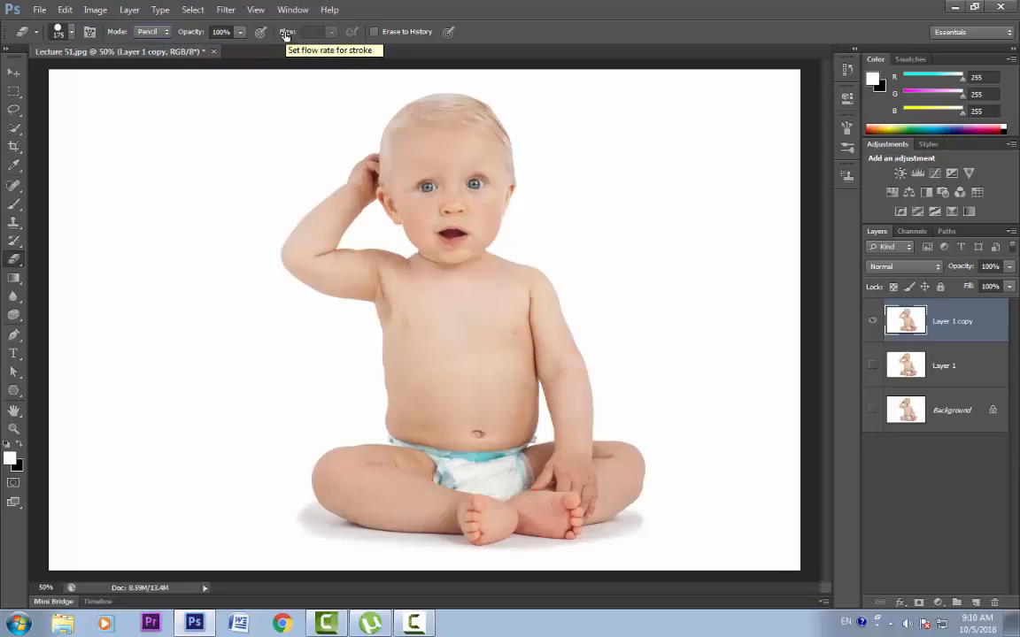
mouse_move(223, 134)
left_mouse_down()
mouse_move(169, 235)
mouse_move(139, 362)
left_mouse_up()
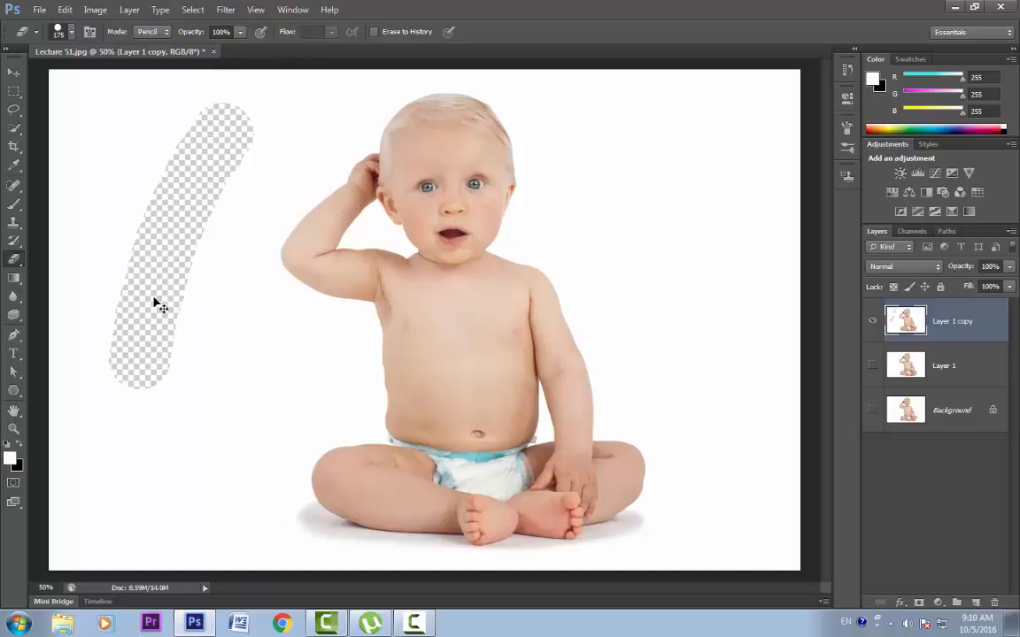
key("ctrl+z")
Step: Try an erasing stroke in Block mode, undo it, and return the eraser to Brush mode
left_click(146, 31)
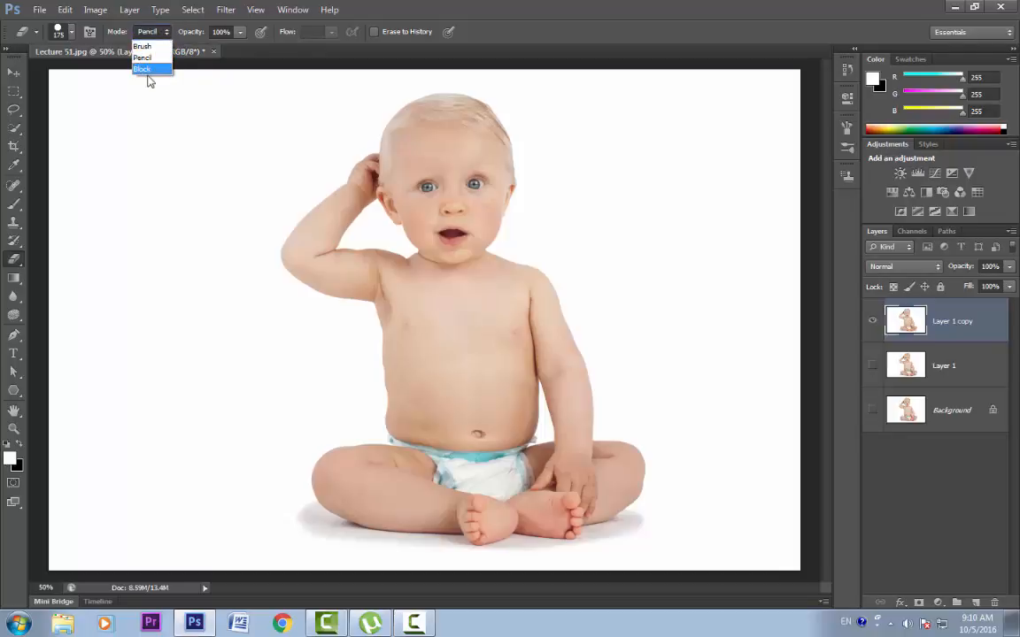
left_click(144, 65)
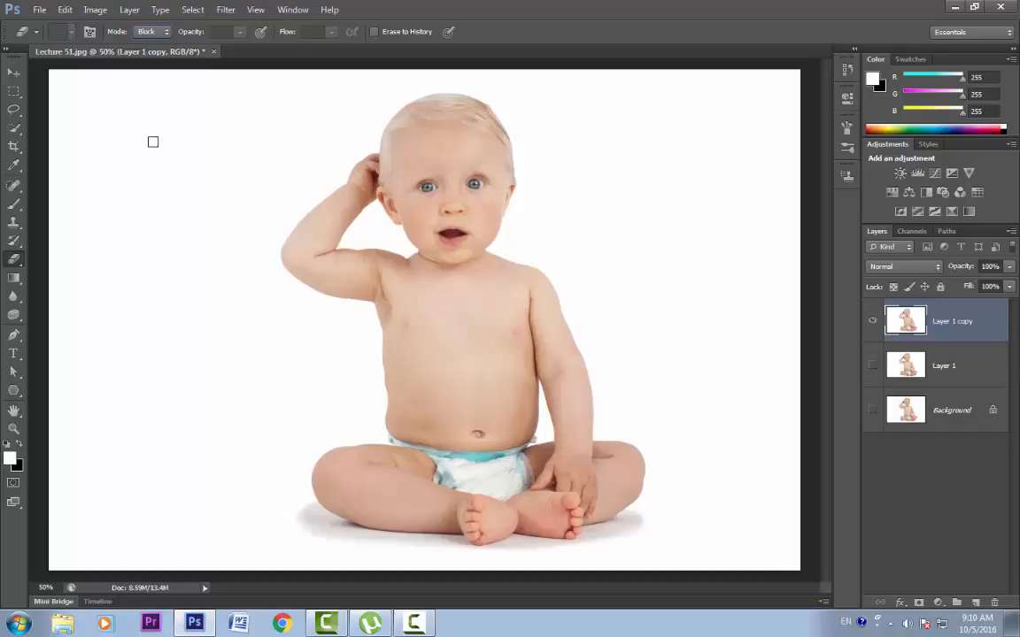
mouse_move(144, 115)
left_mouse_down()
mouse_move(137, 219)
mouse_move(240, 231)
mouse_move(244, 128)
left_mouse_up()
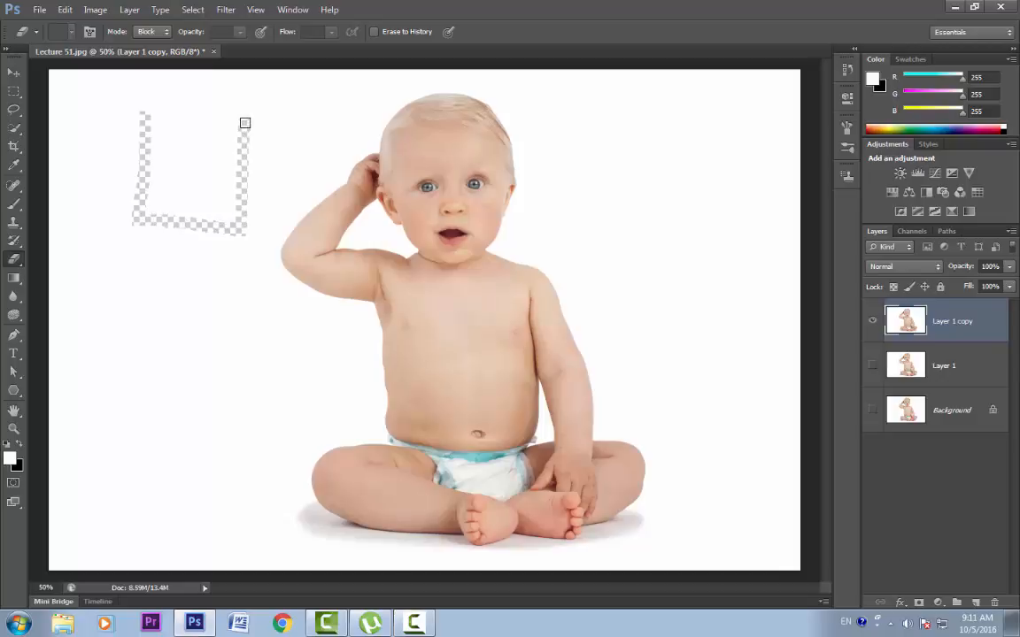
key("ctrl+z")
left_click(151, 32)
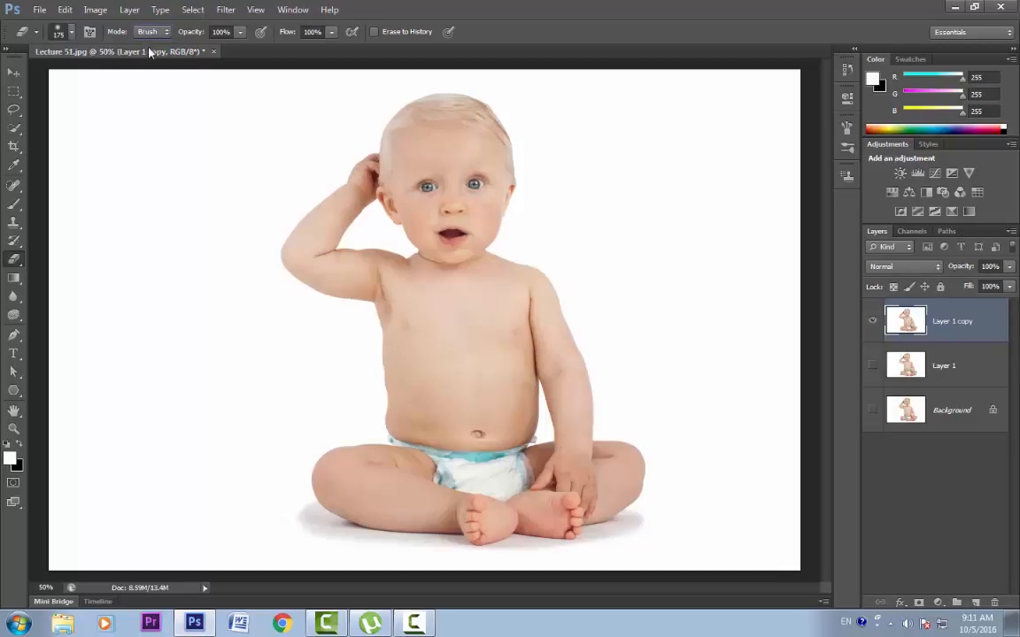
left_click(143, 47)
Step: Convert Layer 1 copy to black and white using the automatic values of the Black & White adjustment
left_click(94, 10)
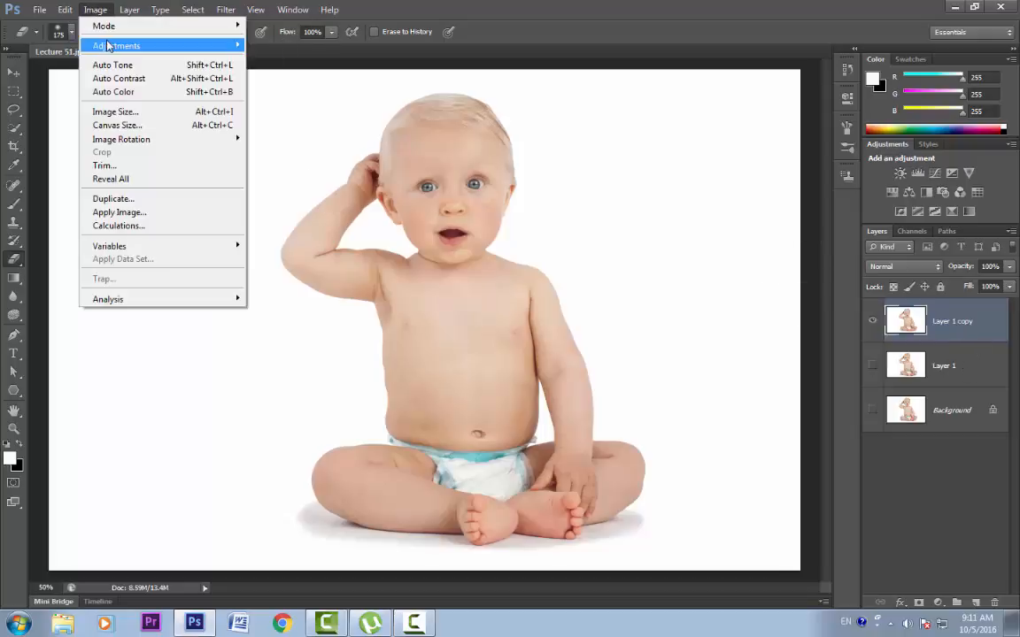
mouse_move(99, 45)
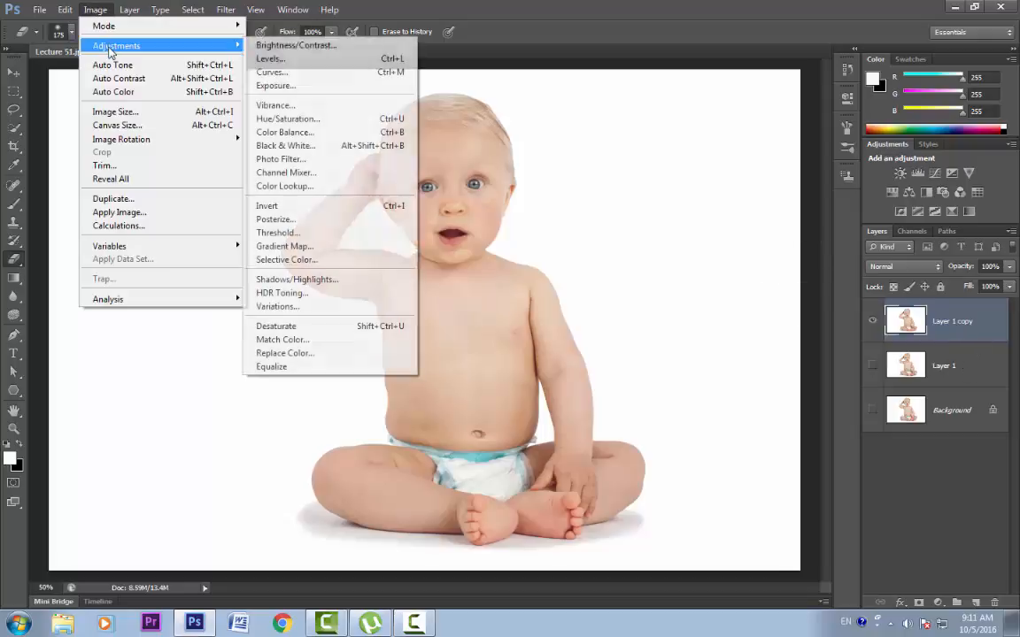
left_click(306, 146)
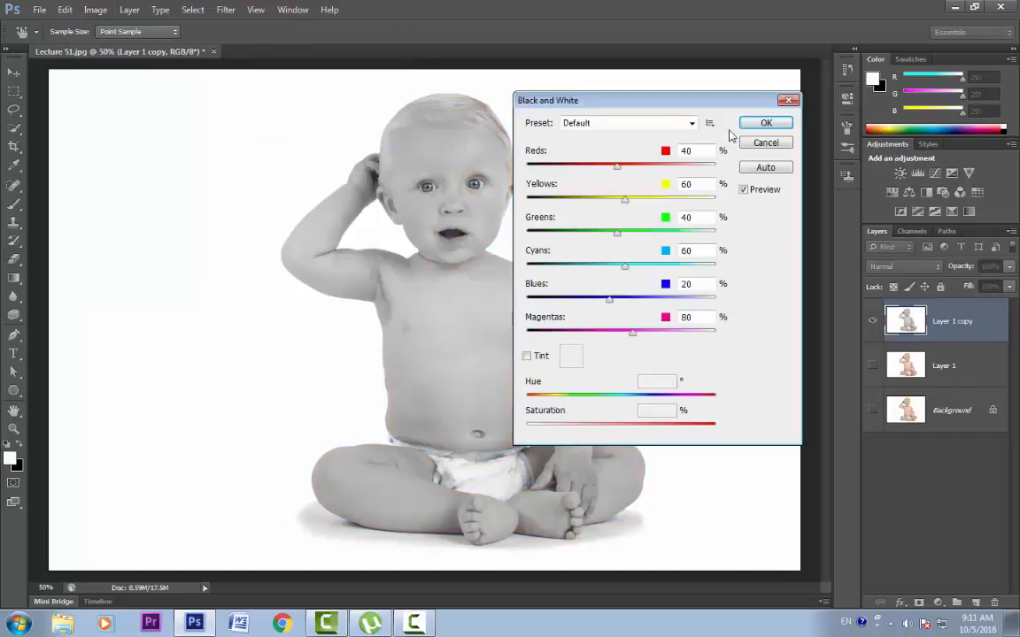
left_click(762, 168)
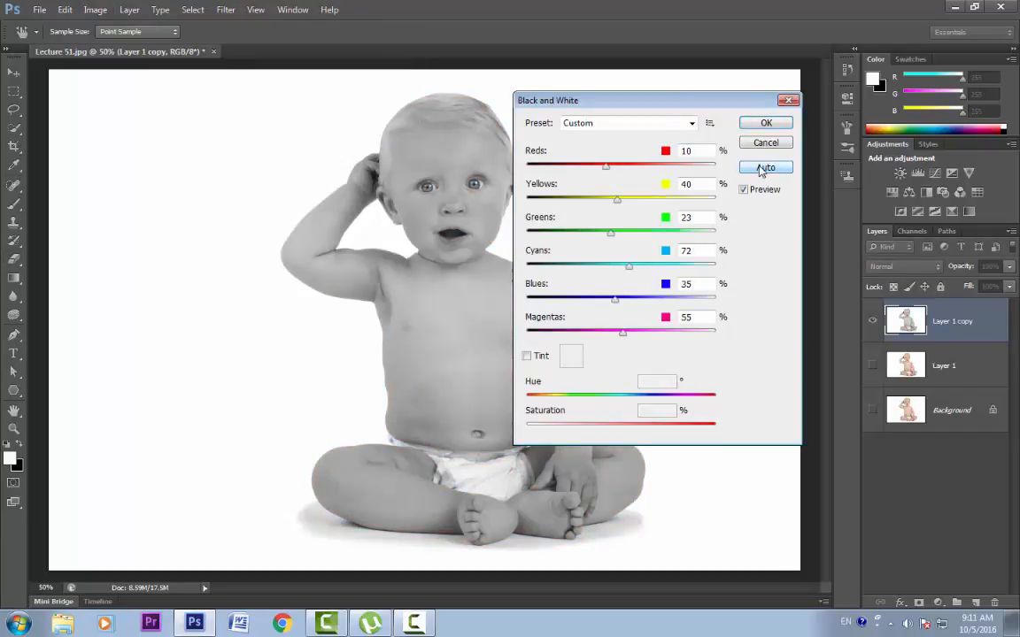
left_click(766, 123)
Step: Enable Erase to History for the eraser and compare the original Lecture 51.jpg snapshot with the Black & White history state
key("e")
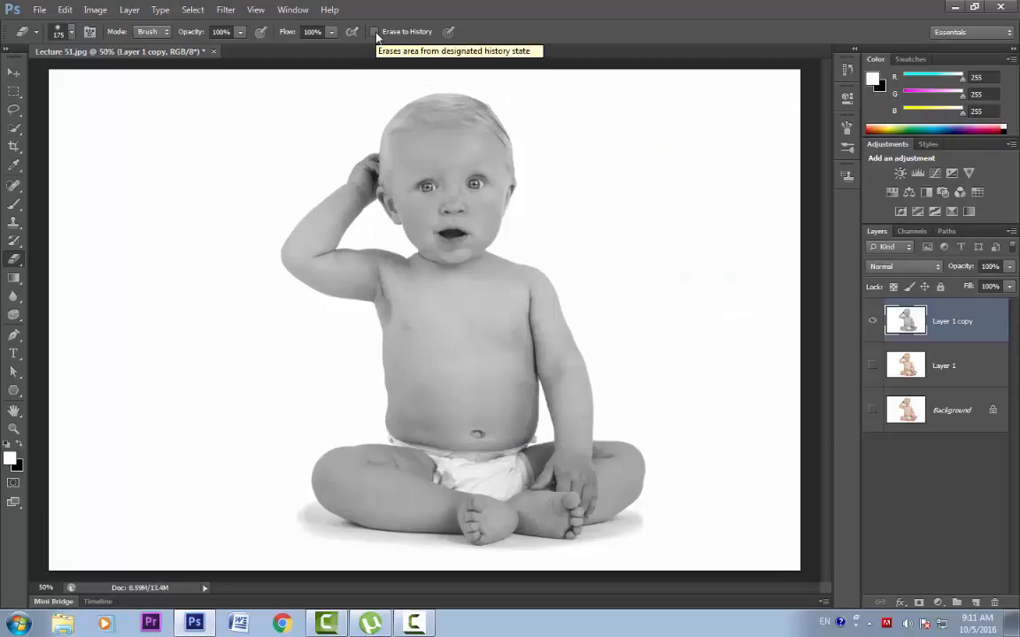
left_click(375, 32)
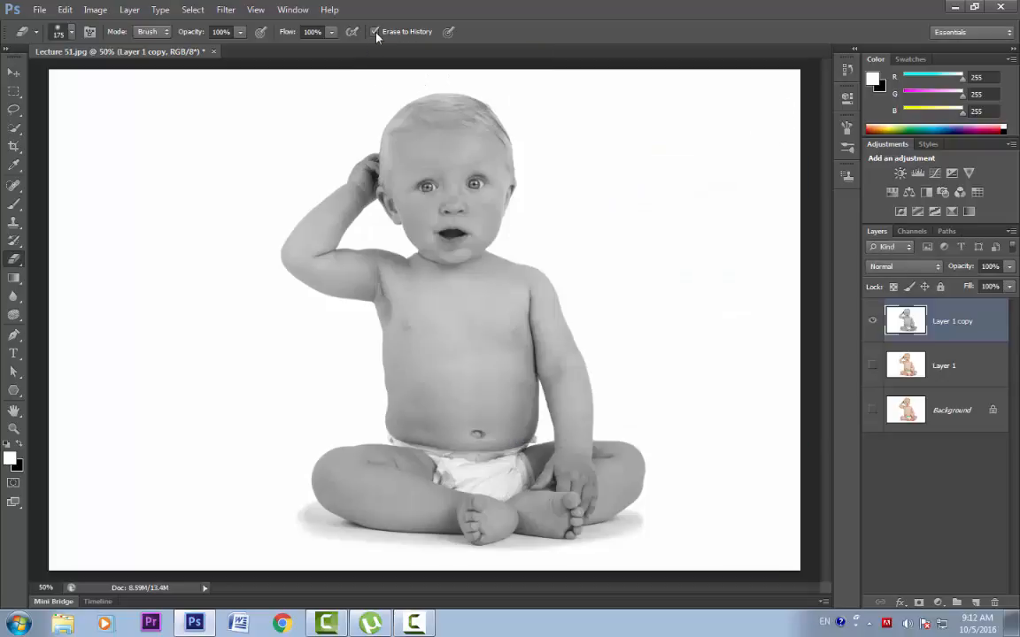
left_click(293, 10)
left_click(300, 212)
left_click(754, 78)
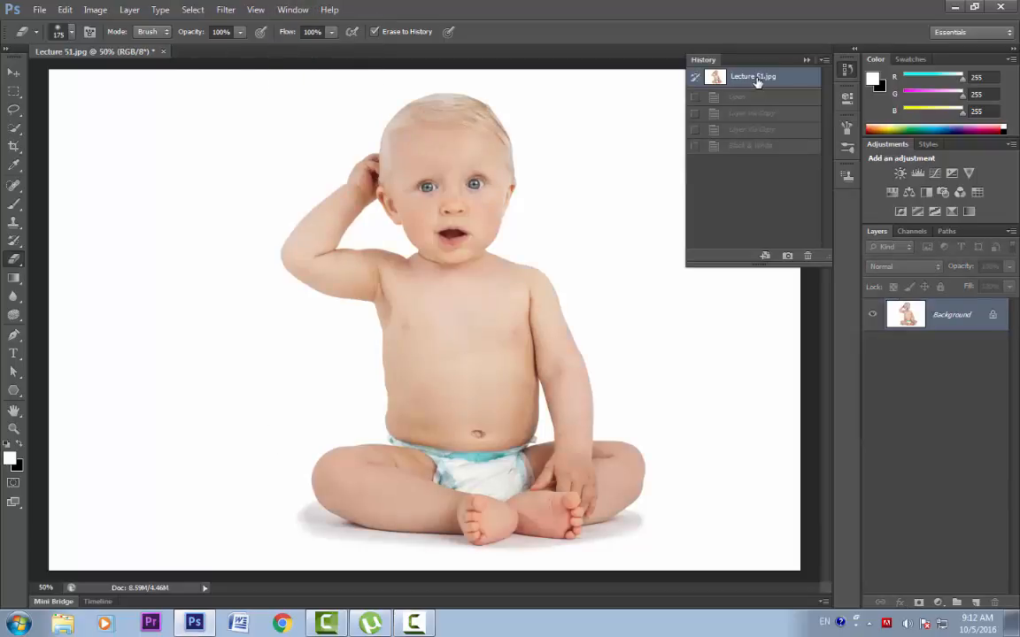
left_click(767, 146)
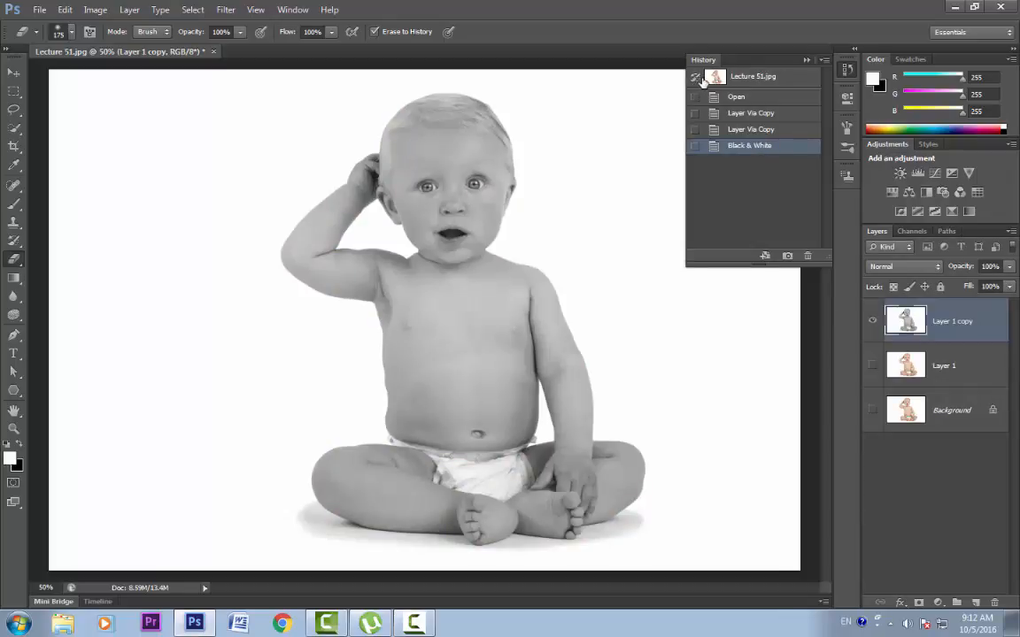
Step: Restore the original colours on the baby's head and upper chest by erasing to history with a round 175 px brush
left_click(70, 32)
double_click(76, 146)
mouse_move(427, 168)
left_mouse_down()
mouse_move(412, 225)
mouse_move(449, 222)
mouse_move(425, 244)
mouse_move(506, 305)
left_mouse_up()
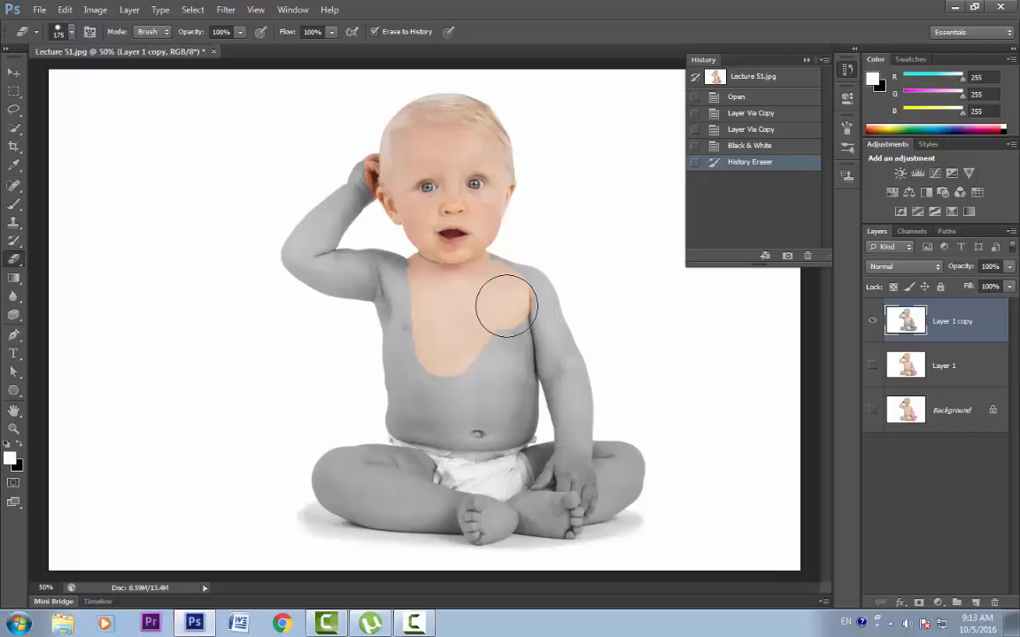
Step: Hide Layer 1 copy, show Layer 1, and make Layer 1 active with the Magic Eraser tool
left_click(872, 320)
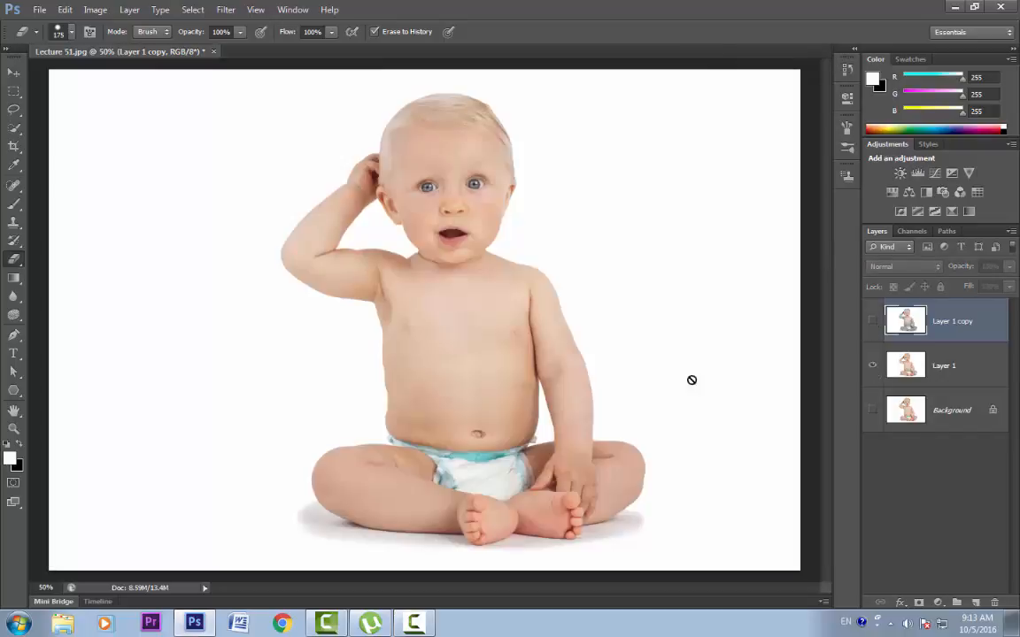
right_click(20, 263)
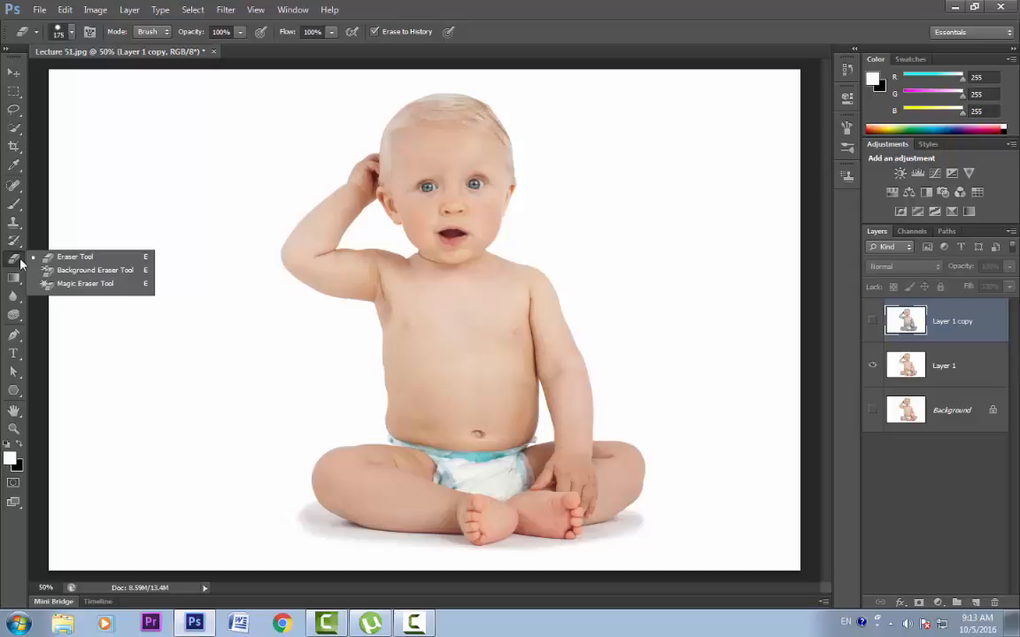
left_click(80, 285)
key("alt+bracketleft")
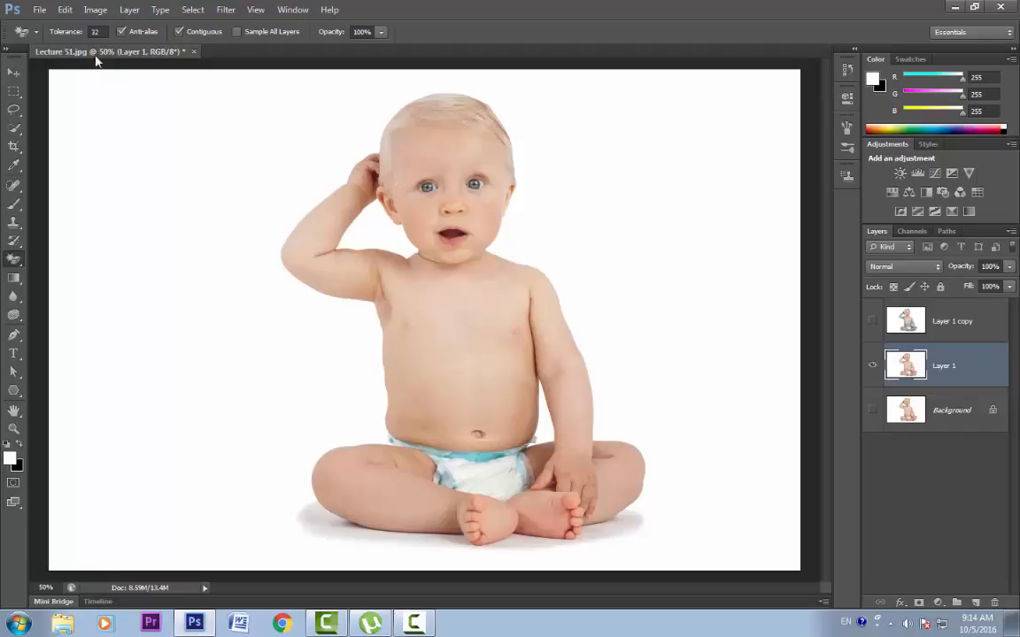
Step: Set the Magic Eraser's tolerance to 25
left_click_drag(73, 34, 67, 32)
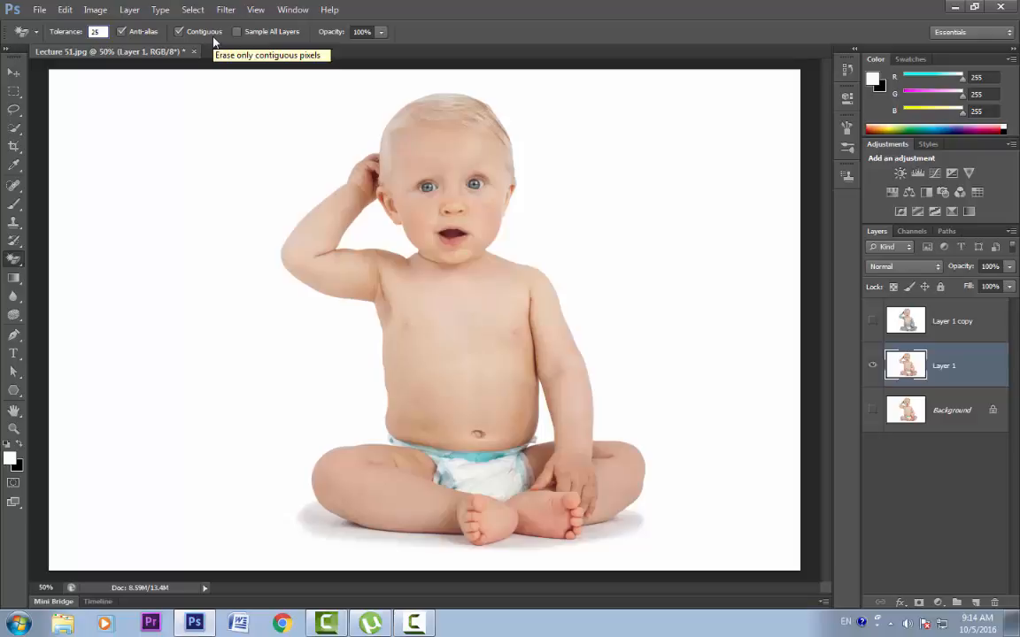
key("Return")
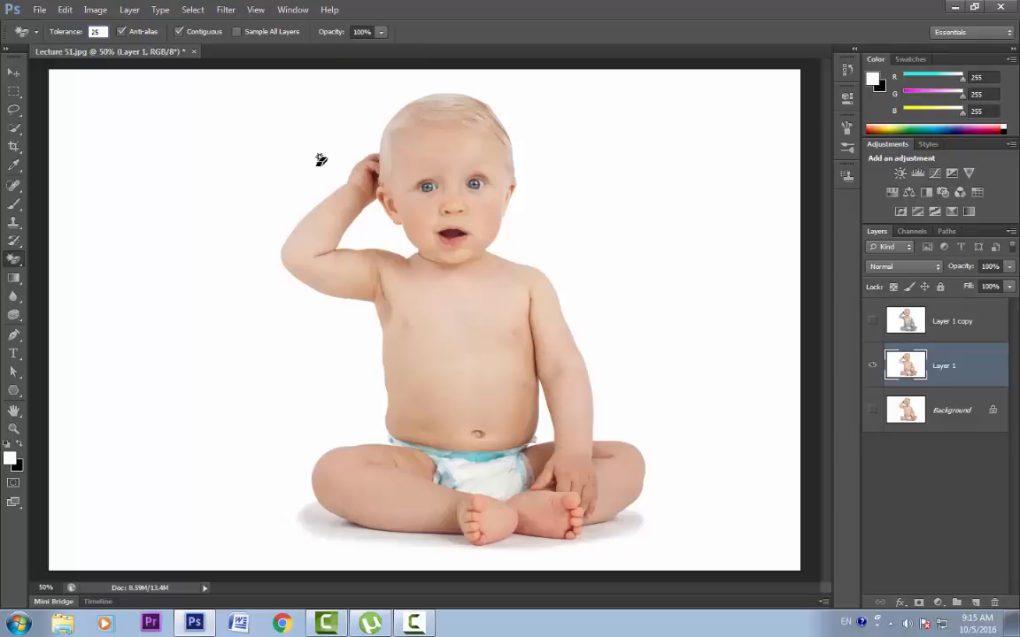
Step: Erase the white background, the floor shadow and the gap between the raised arm and head with the Magic Eraser
left_click(229, 181)
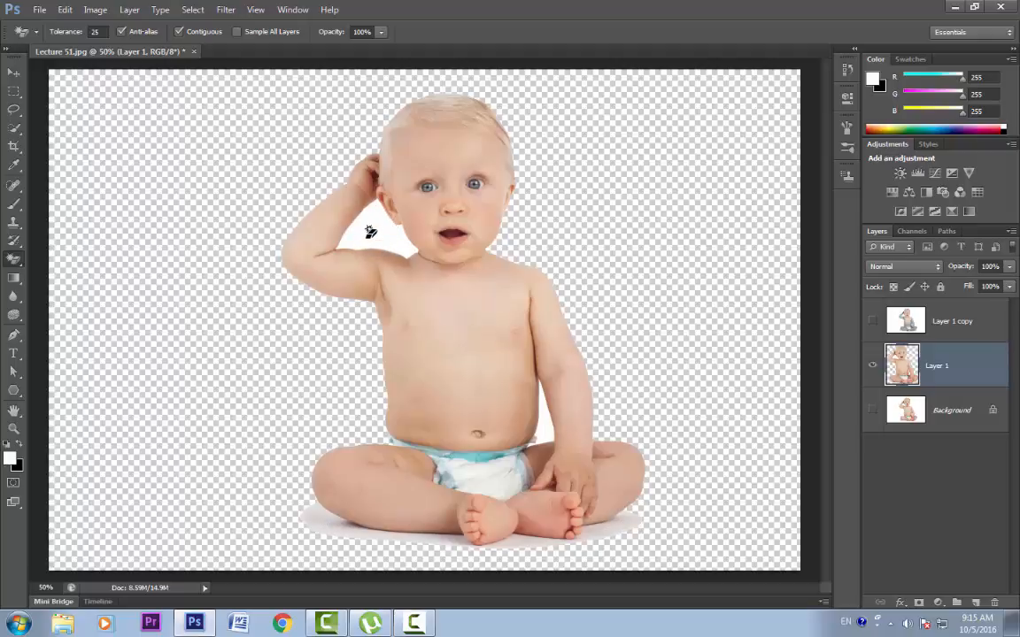
left_click(340, 525)
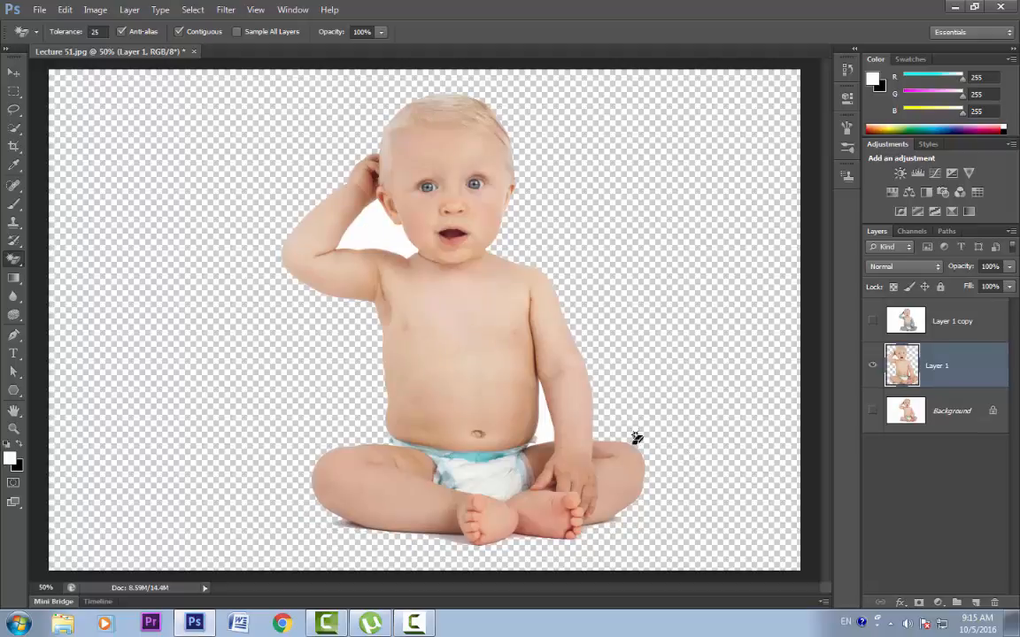
left_click(363, 225)
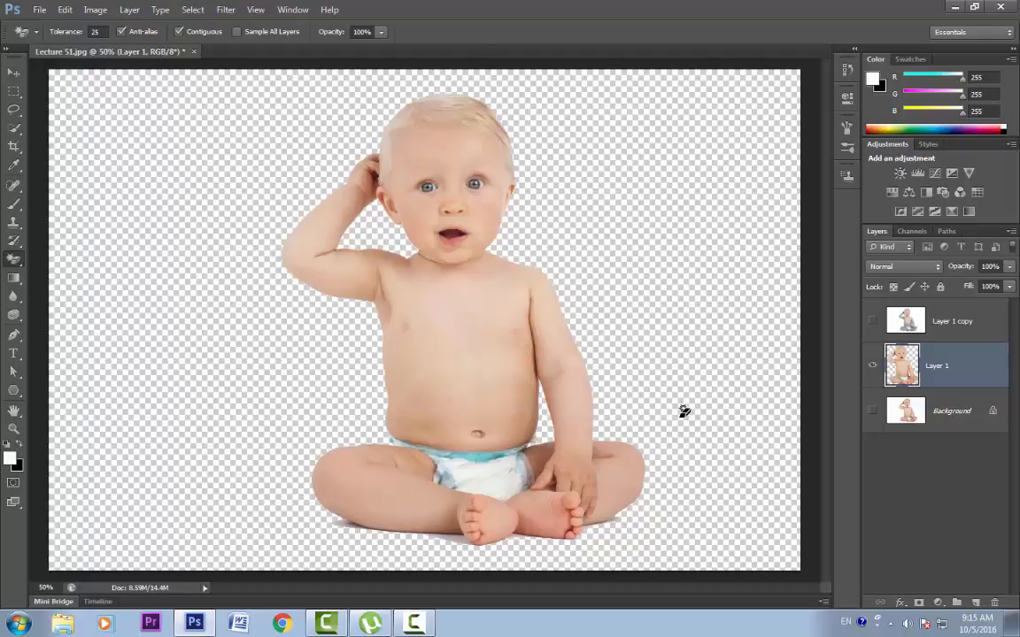
Step: Switch to the Background Eraser tool on the Background copy layer and examine its brush settings
key("ctrl+minus")
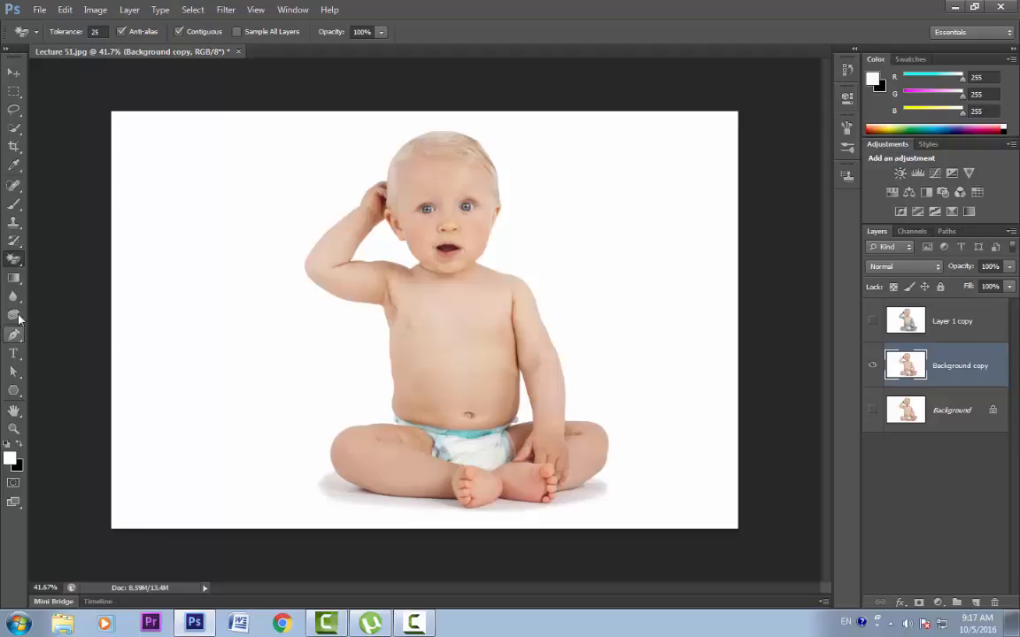
right_click(15, 259)
left_click(105, 272)
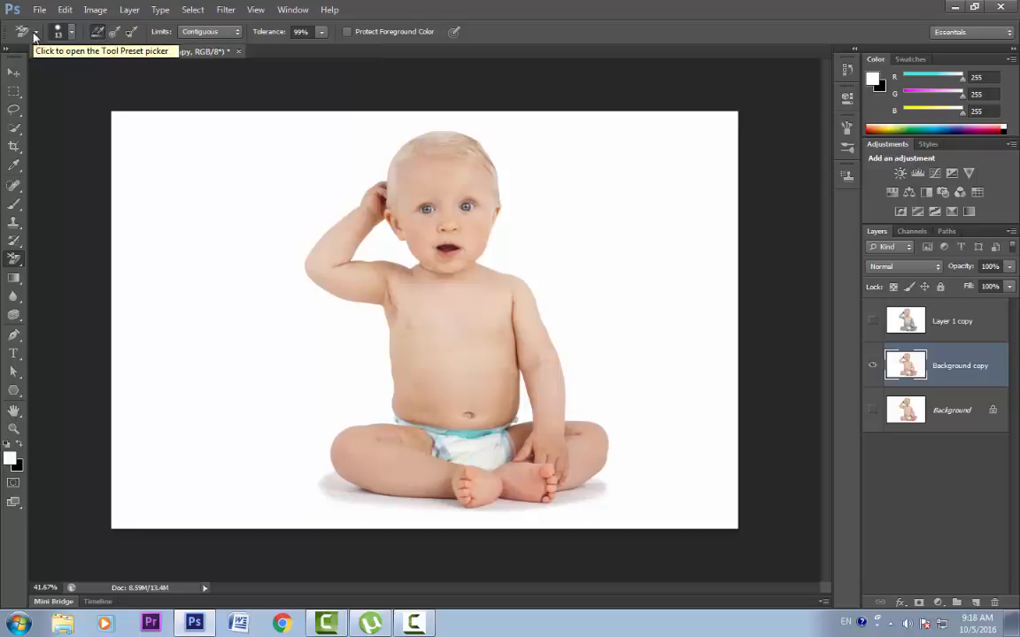
left_click(73, 33)
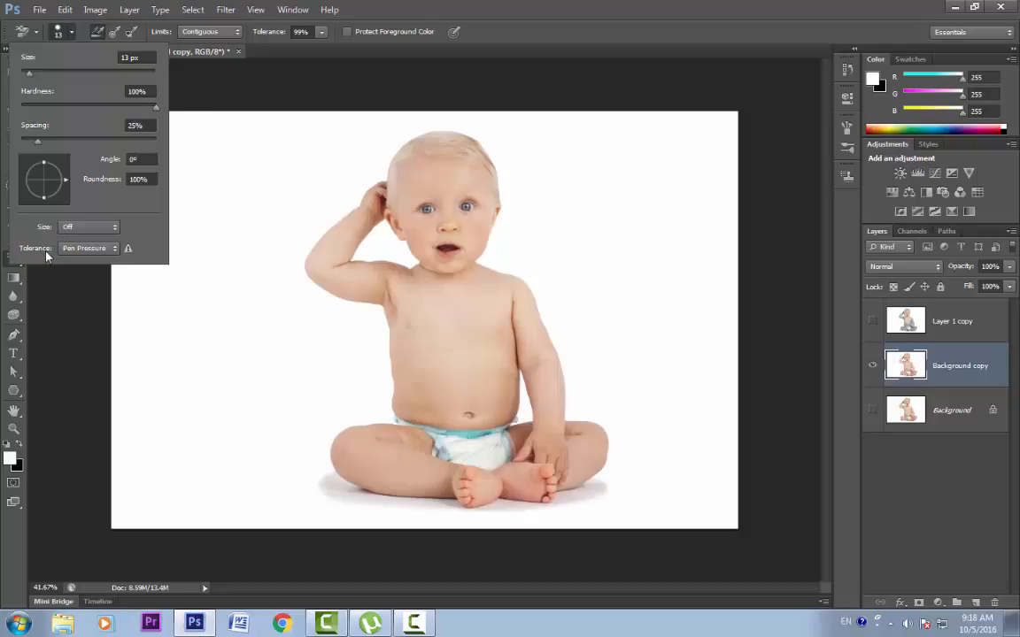
left_click(74, 33)
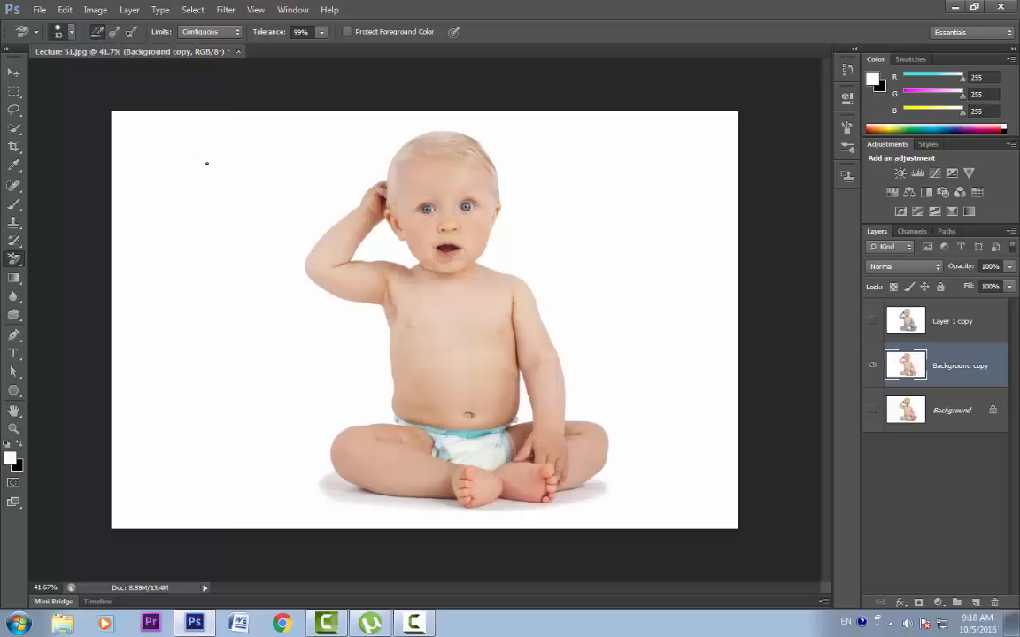
Step: Set the background eraser's brush size to 100 px and its tolerance to 24%
key("]")
key("]")
key("]")
key("]")
key("]")
key("]")
key("]")
key("]")
key("]")
key("]")
key("]")
key("]")
key("]")
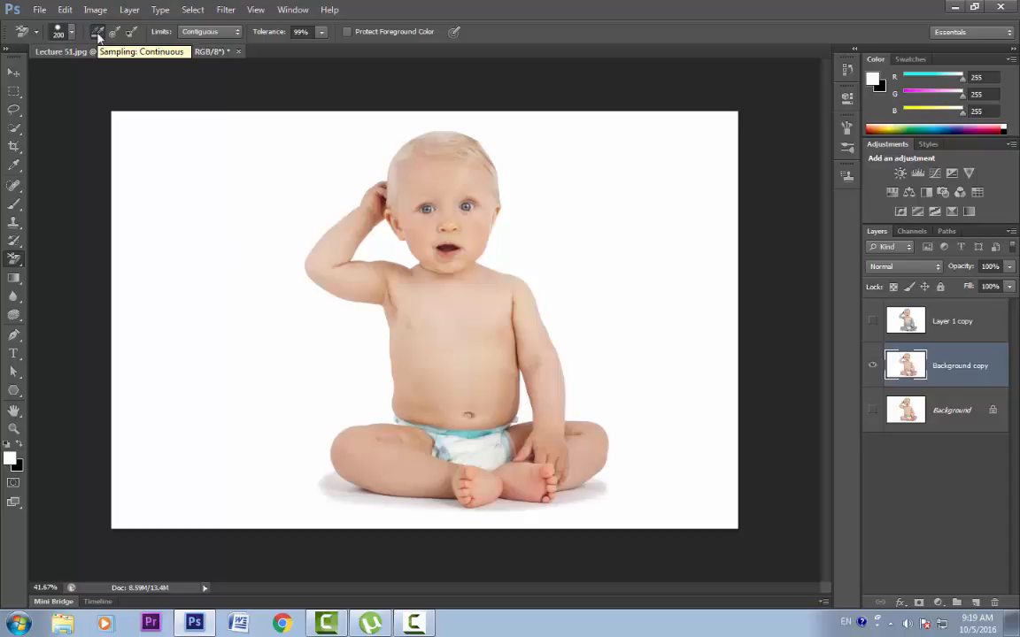
key("bracketleft")
key("bracketleft")
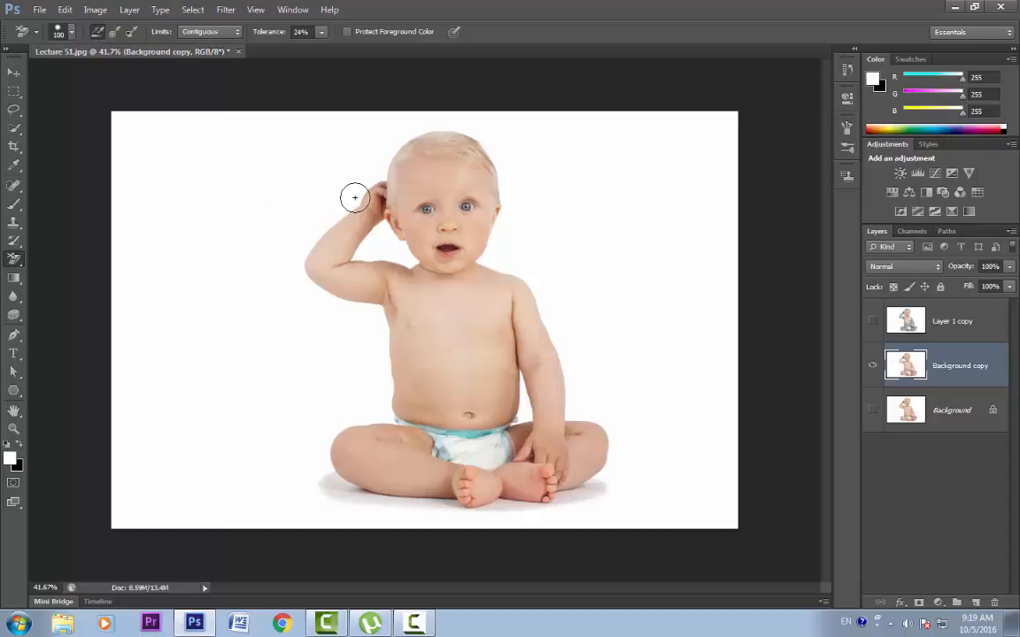
Step: Try erasing the white background along the baby's raised arm, side and thigh with Continuous sampling, and undo the stroke
mouse_move(355, 198)
left_mouse_down()
mouse_move(295, 268)
mouse_move(319, 296)
mouse_move(375, 312)
mouse_move(380, 323)
mouse_move(390, 406)
mouse_move(346, 417)
mouse_move(353, 429)
left_mouse_up()
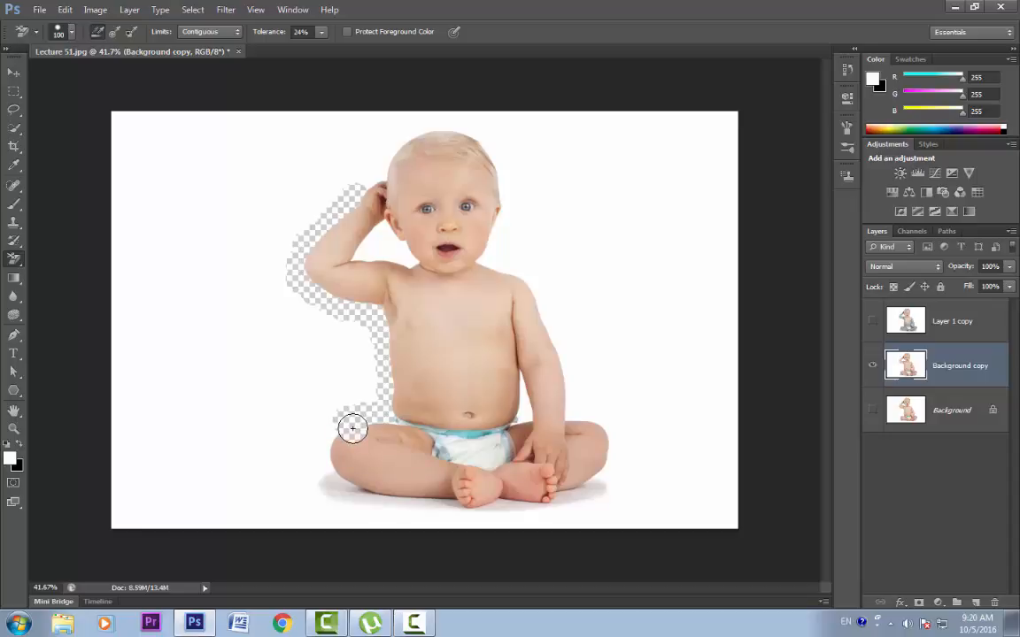
key("ctrl+z")
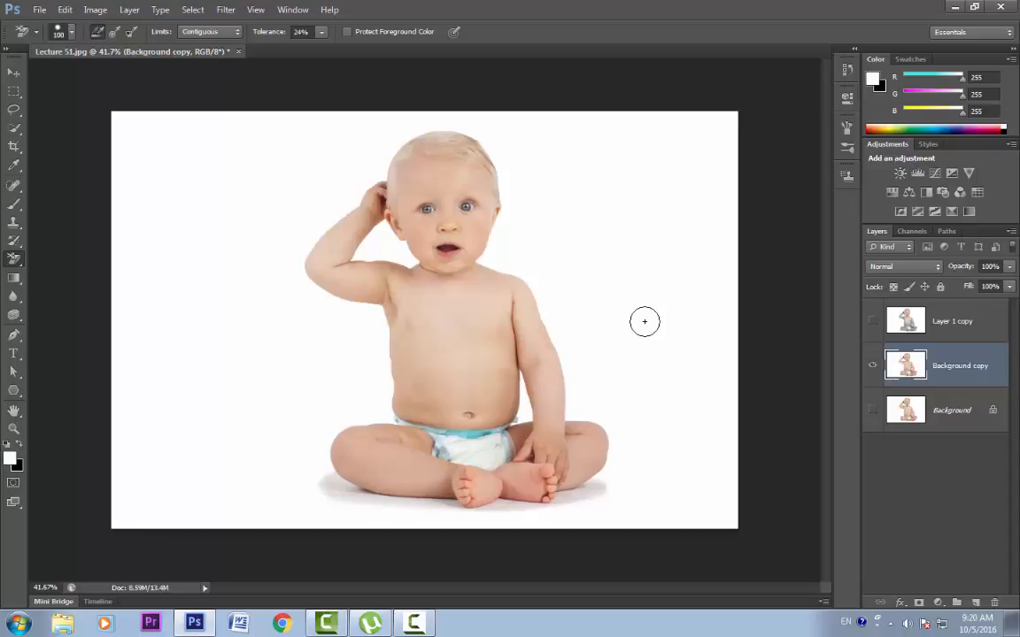
Step: Try erasing the white area around the raised arm and beside the torso with Sampling Once, and undo the erasing
left_click(114, 33)
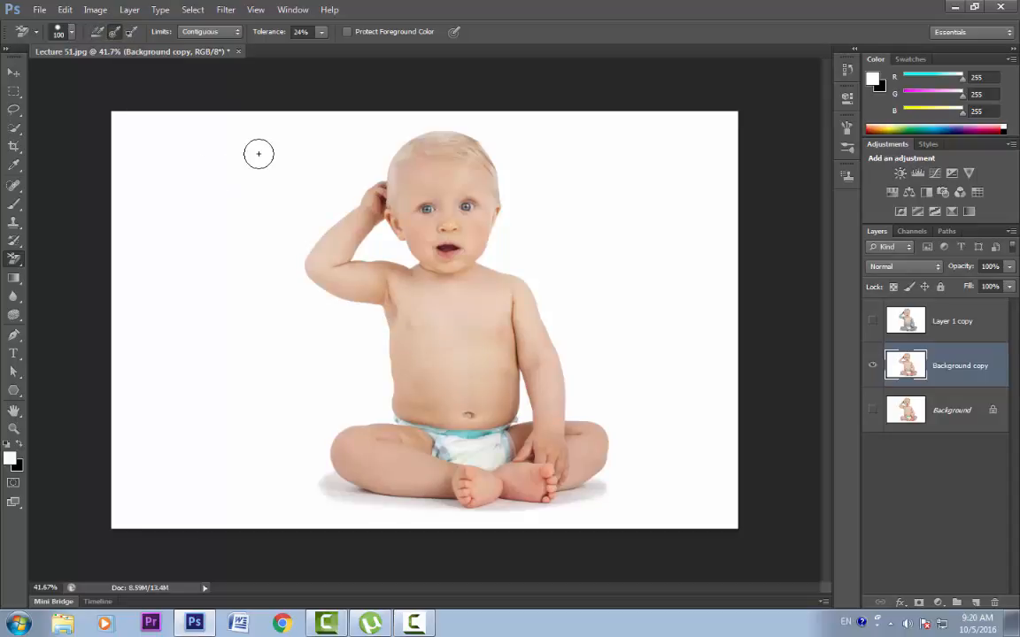
left_click(321, 182)
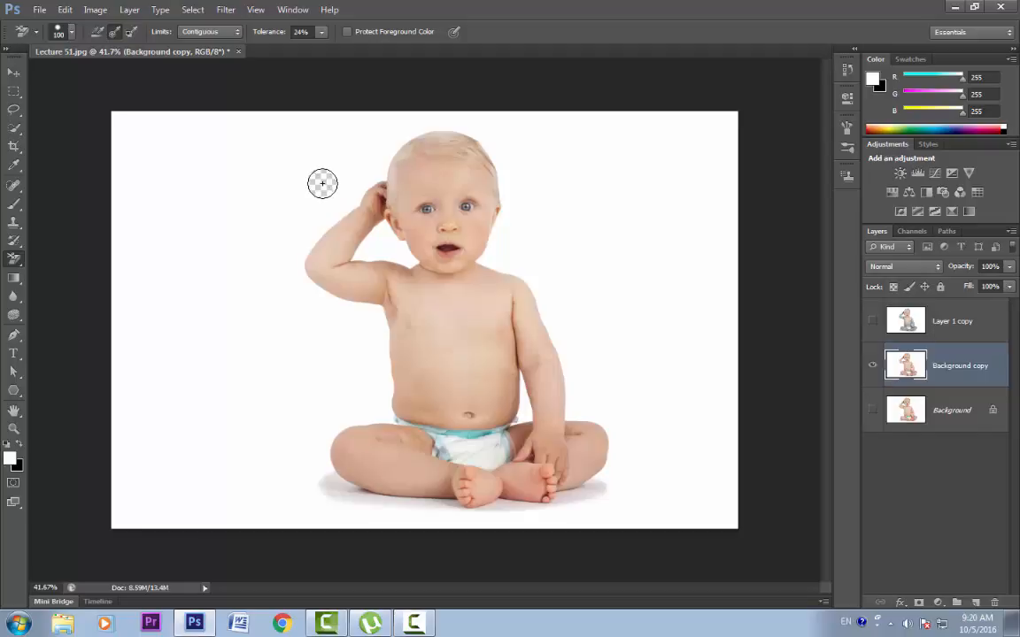
left_click_drag(321, 184, 339, 249)
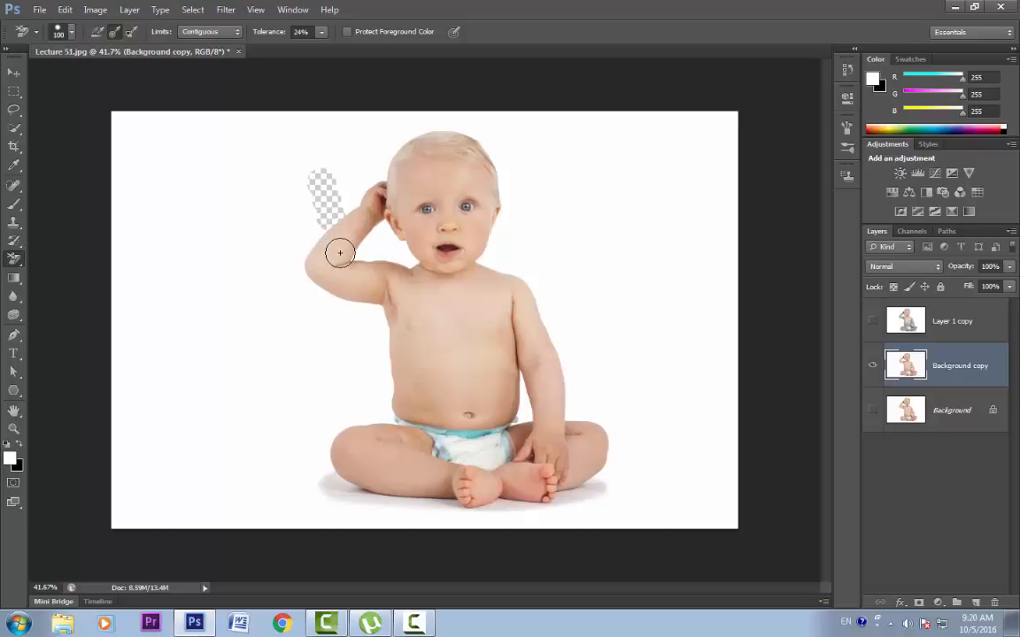
mouse_move(339, 254)
left_mouse_down()
mouse_move(313, 228)
mouse_move(305, 277)
mouse_move(355, 299)
mouse_move(372, 283)
mouse_move(383, 230)
mouse_move(393, 230)
mouse_move(399, 255)
mouse_move(365, 255)
mouse_move(377, 247)
mouse_move(316, 267)
mouse_move(311, 300)
mouse_move(364, 317)
mouse_move(378, 347)
mouse_move(365, 389)
mouse_move(292, 402)
mouse_move(280, 319)
mouse_move(326, 333)
mouse_move(328, 368)
mouse_move(297, 377)
left_mouse_up()
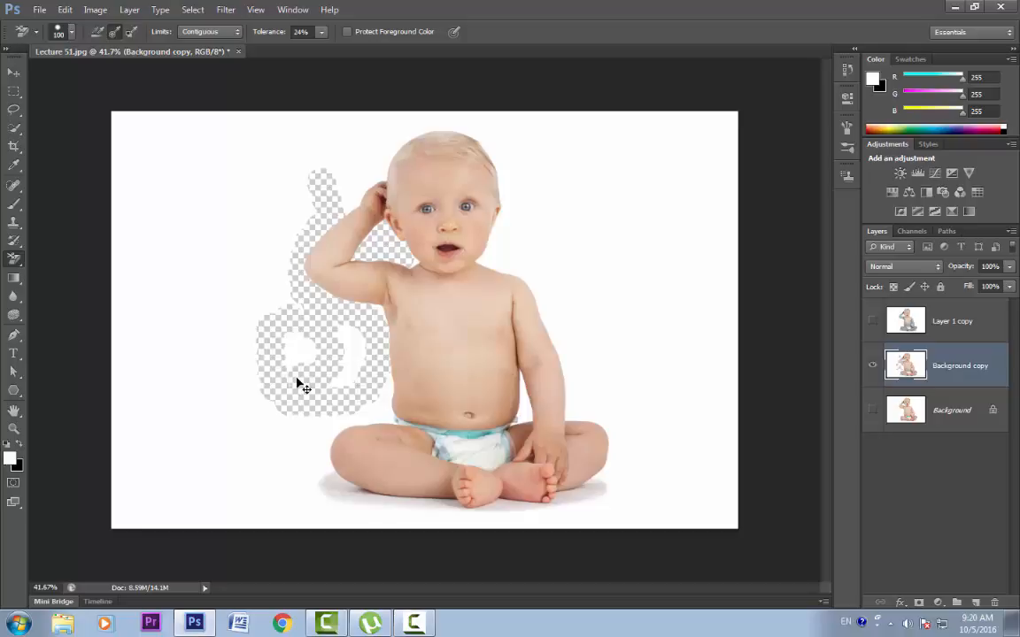
key("ctrl+z")
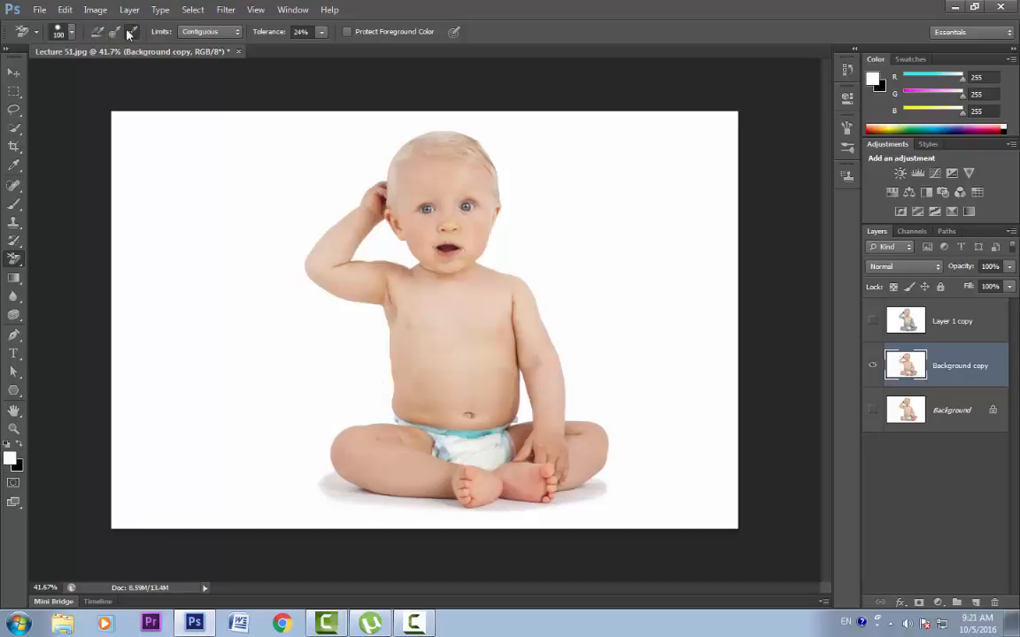
Step: Set the sampling to Background Swatch and make a grey sampled from the baby's iris the background colour
left_click(130, 32)
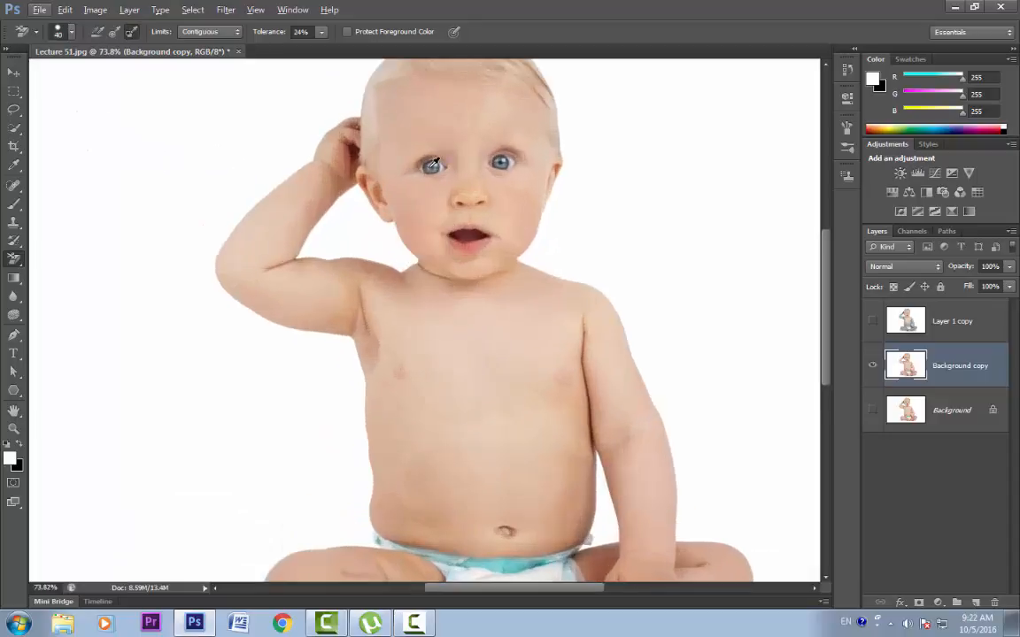
left_click(431, 165, "alt")
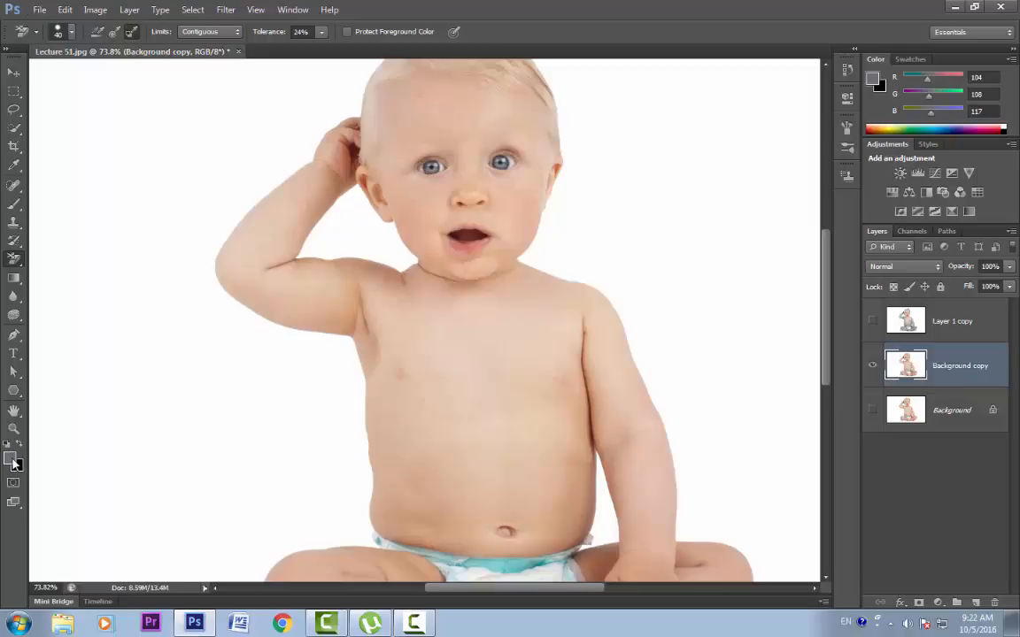
left_click(8, 444)
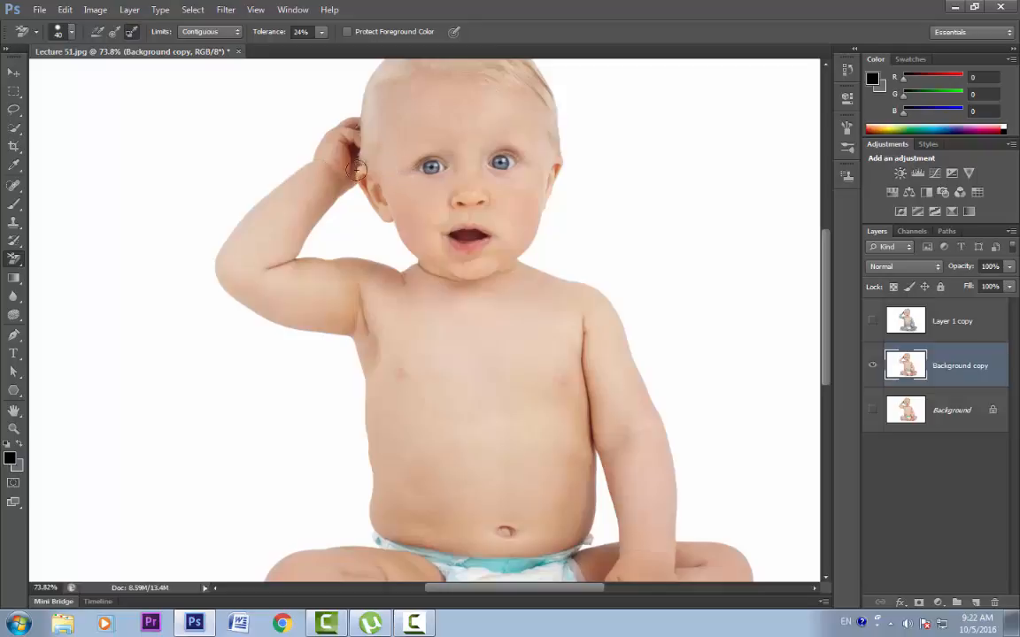
Step: Try erasing the irises of both eyes with the 40 px brush, and undo the strokes
mouse_move(559, 170)
left_mouse_down()
mouse_move(360, 157)
mouse_move(470, 167)
left_mouse_up()
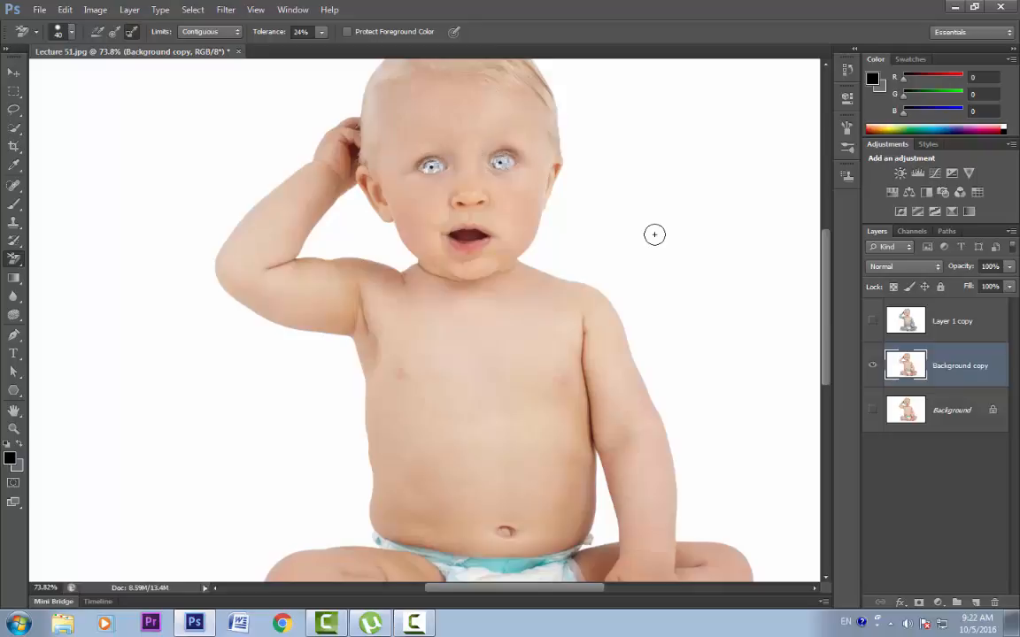
key("ctrl+alt+z")
key("ctrl+alt+z")
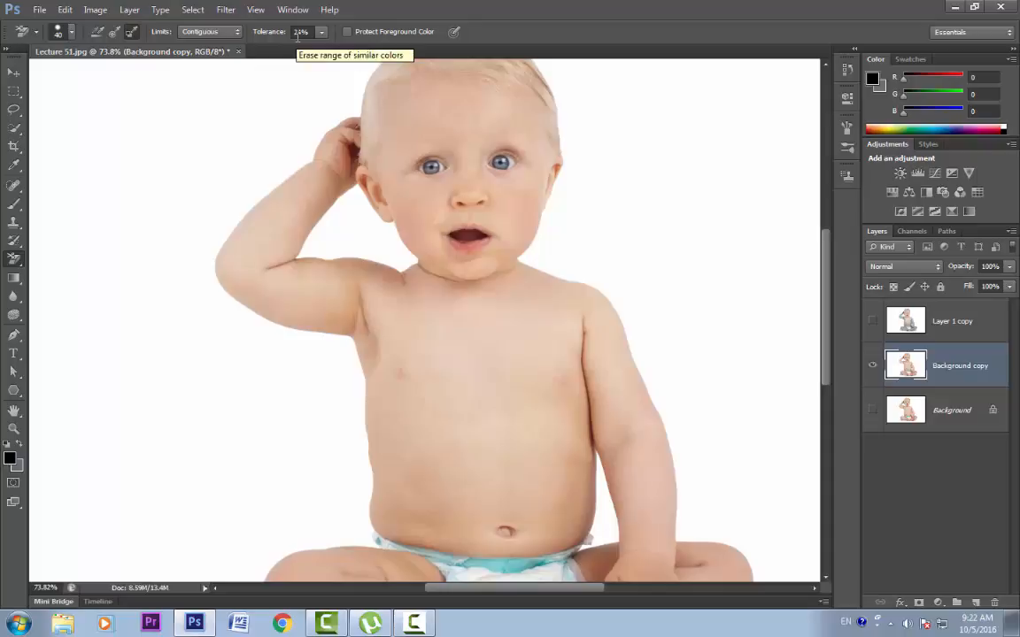
Step: Set the background eraser to Find Edges limits with Sampling Once and a tolerance of 41%
left_click(236, 34)
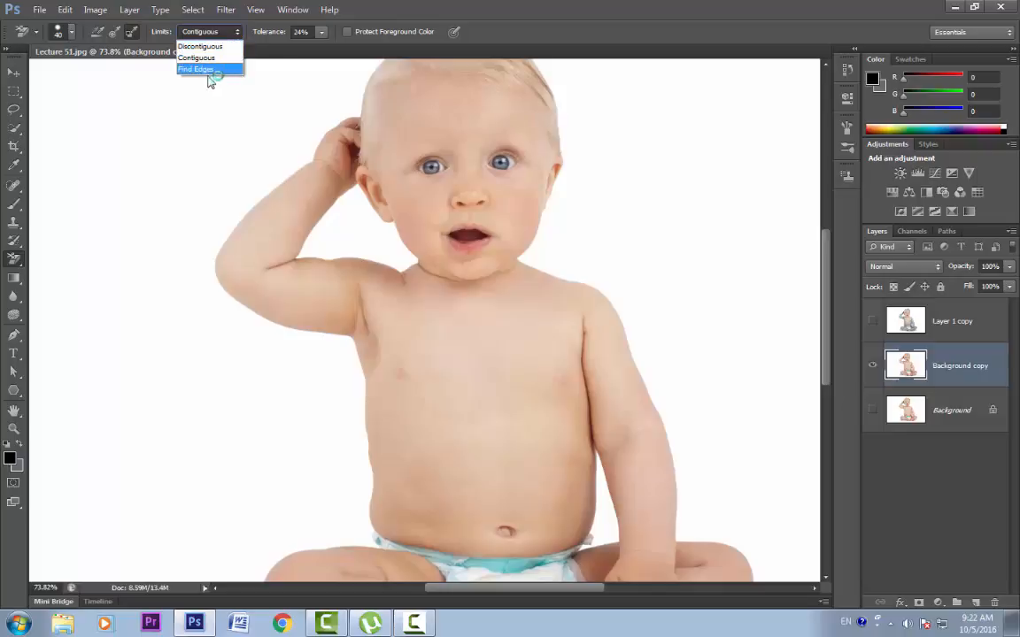
left_click(206, 69)
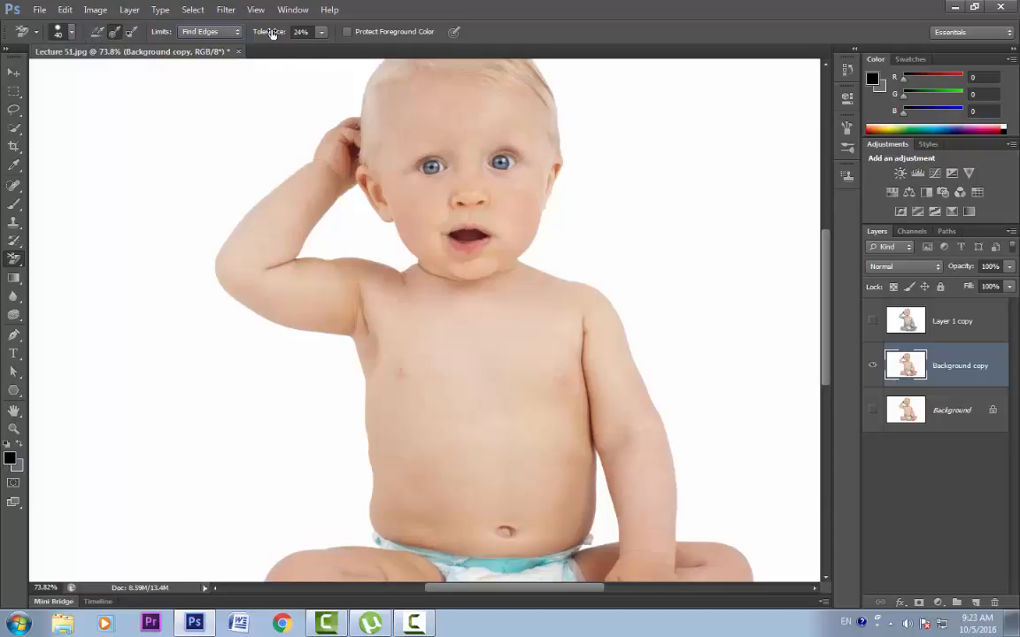
left_click_drag(241, 31, 256, 31)
Step: Erase the white background along the edges of the raised arm, torso and thigh with the 40 px background eraser
mouse_move(300, 152)
left_mouse_down()
mouse_move(230, 220)
mouse_move(211, 268)
mouse_move(244, 307)
mouse_move(357, 367)
mouse_move(362, 414)
mouse_move(265, 500)
left_mouse_up()
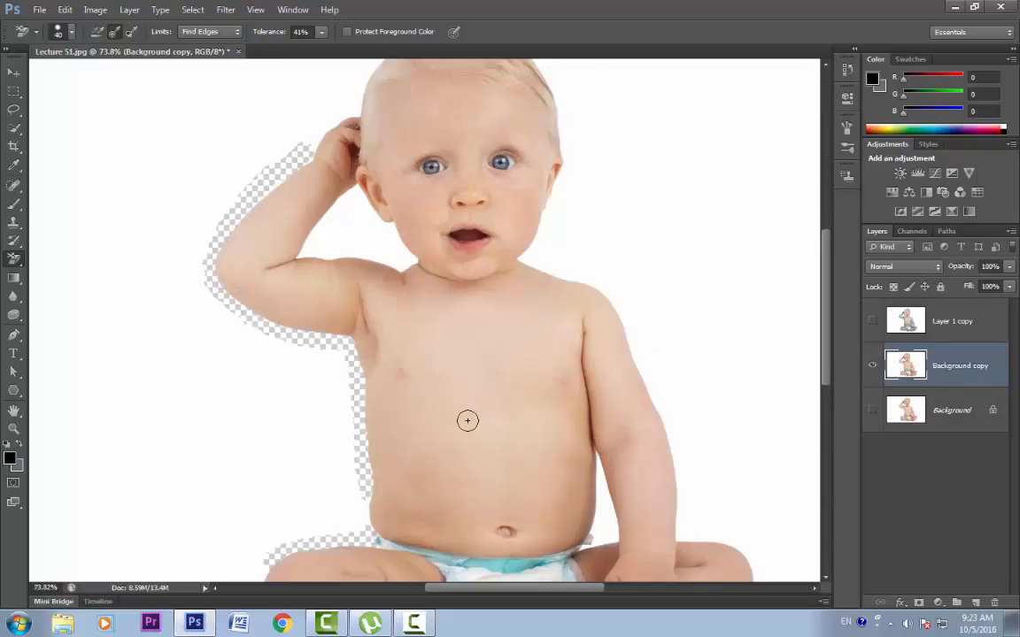
scroll(466, 418, "up", 3)
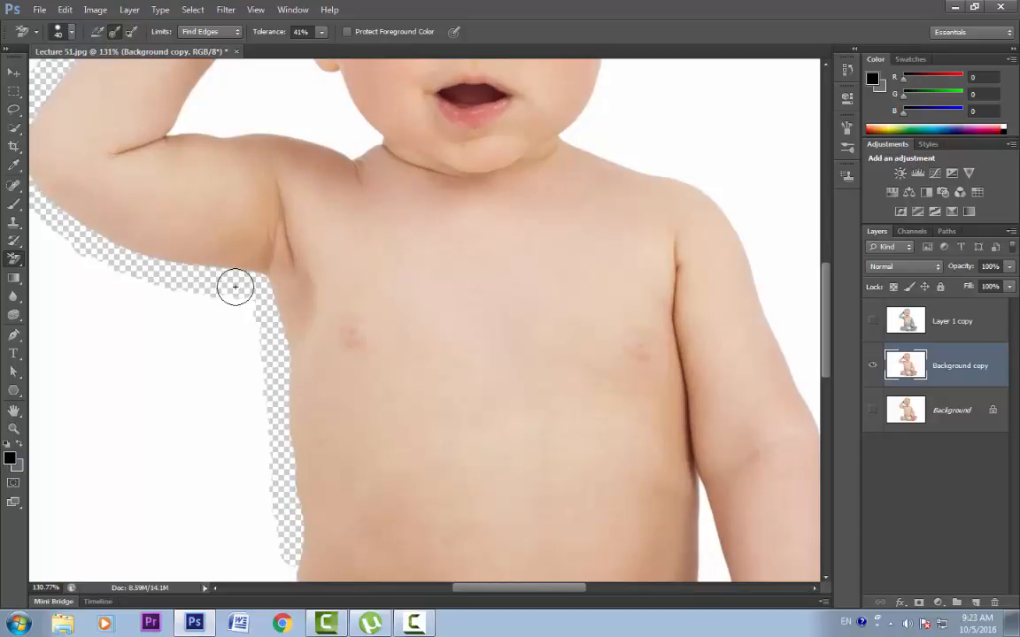
mouse_move(269, 284)
left_mouse_down()
mouse_move(286, 370)
mouse_move(285, 327)
mouse_move(253, 278)
mouse_move(172, 264)
mouse_move(196, 281)
left_mouse_up()
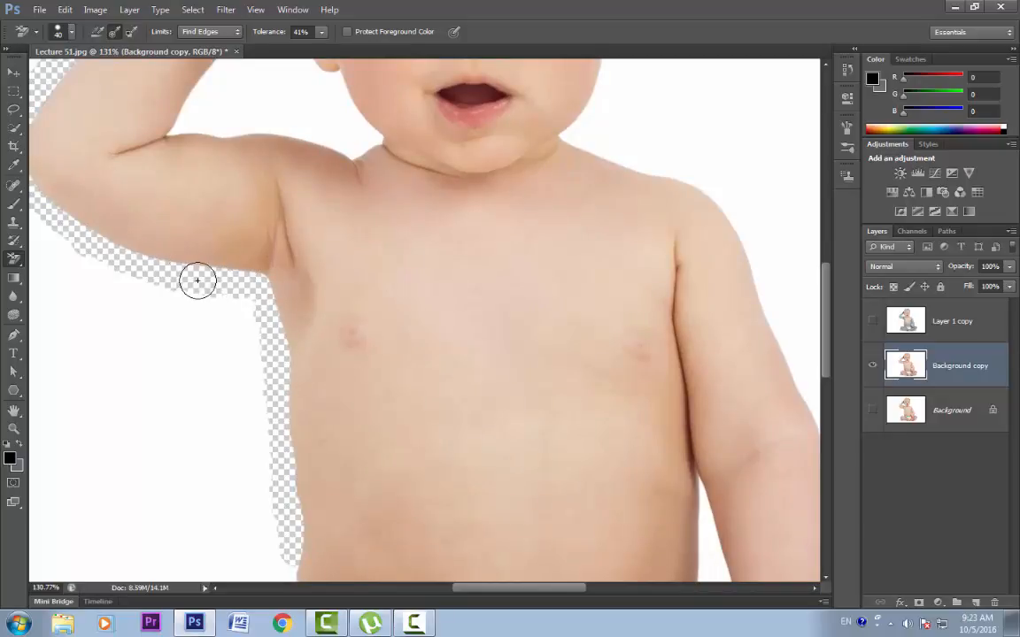